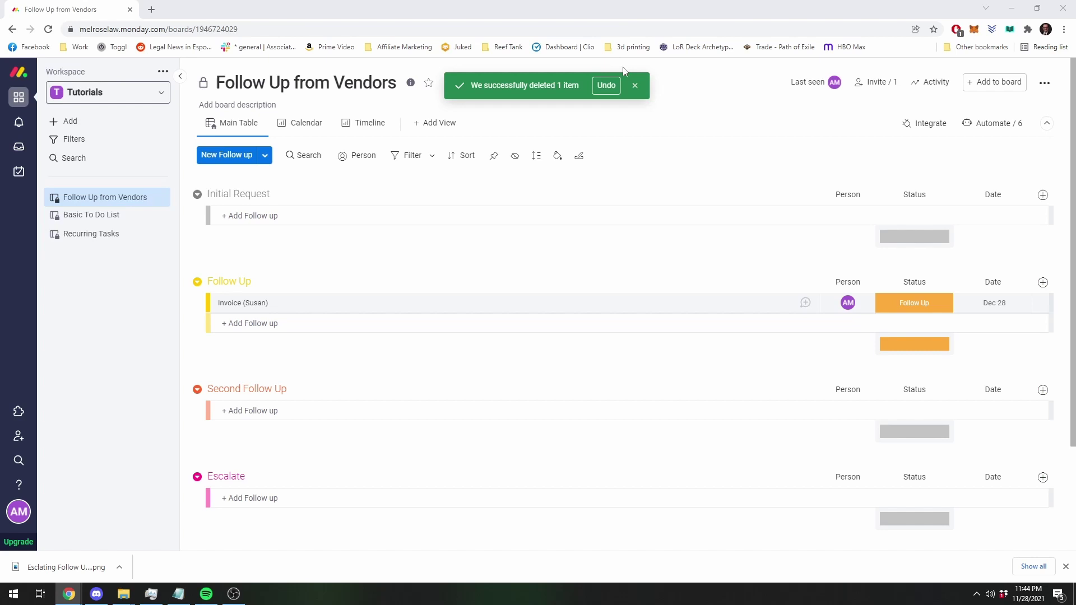
- Dismiss the deletion notice and set the status of the invoice item in the Follow Up group to Second Follow Up
left_click(635, 86)
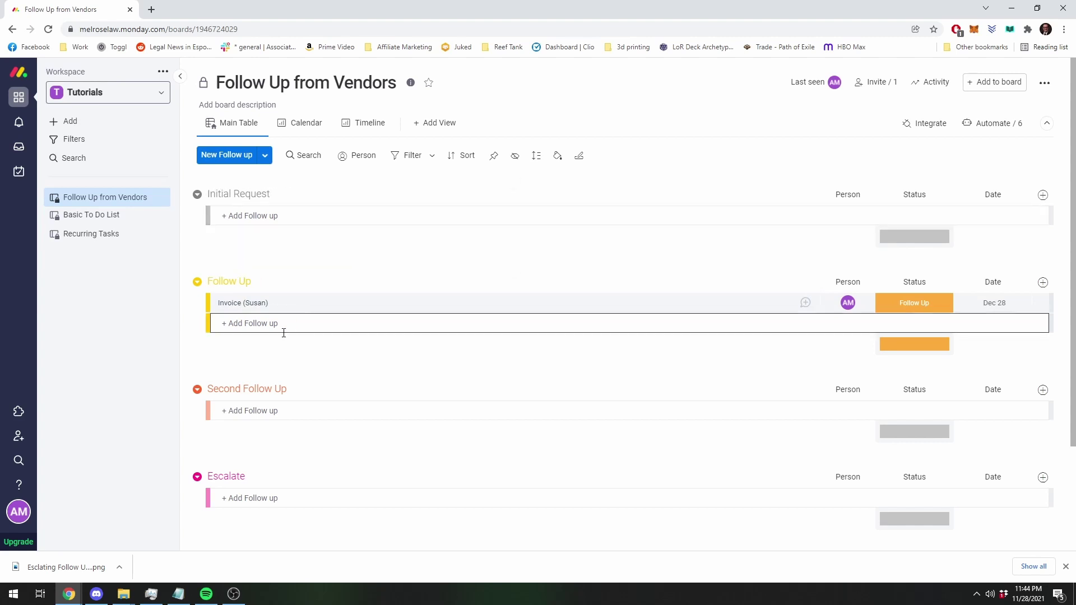
scroll(263, 314, "down", 2)
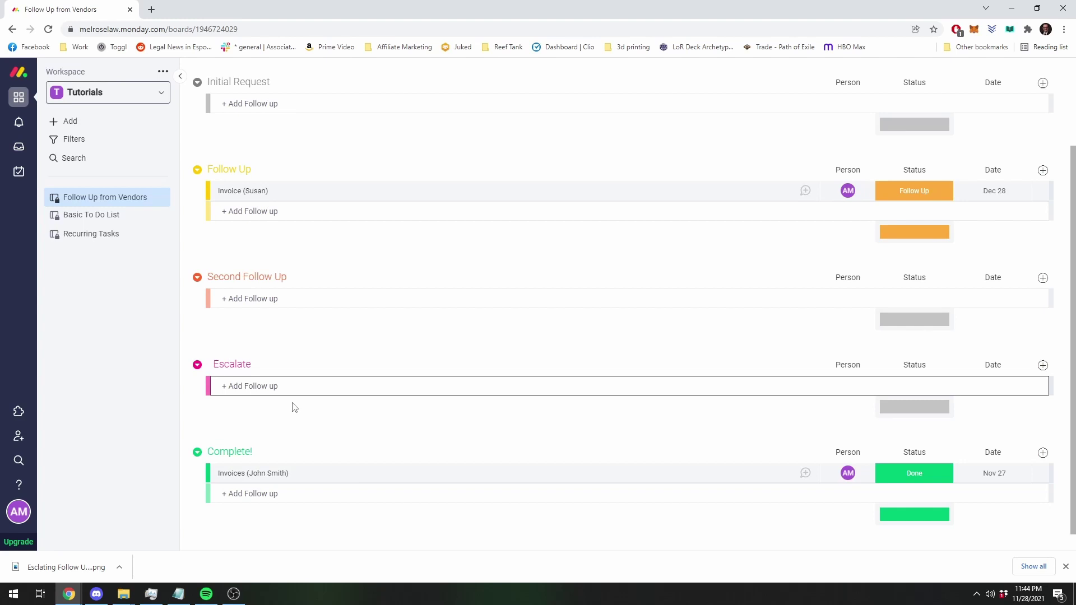
scroll(288, 449, "down", 1)
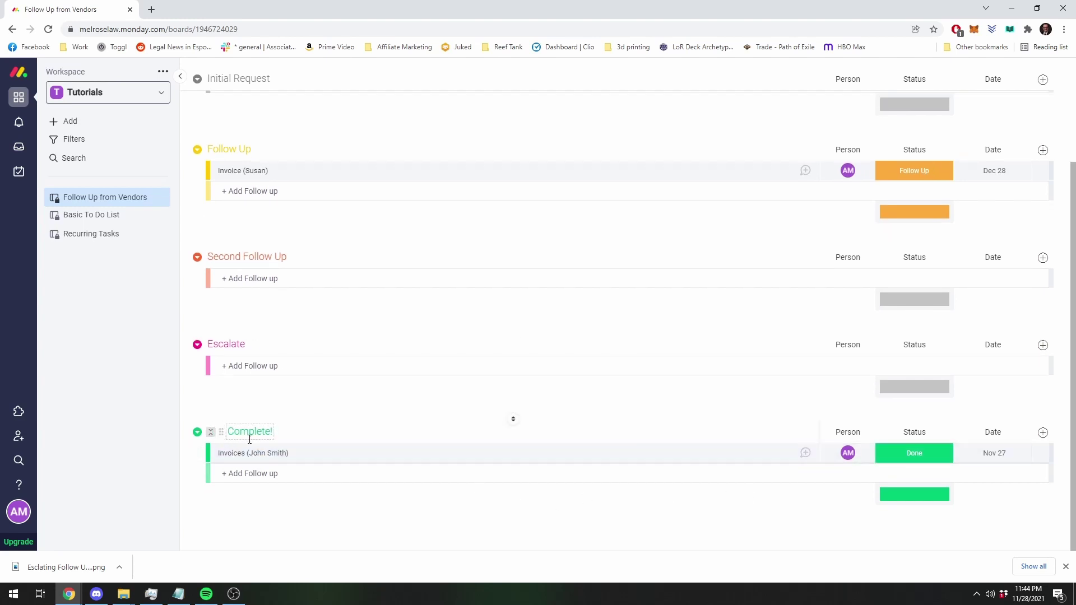
scroll(380, 449, "up", 3)
scroll(336, 415, "down", 1)
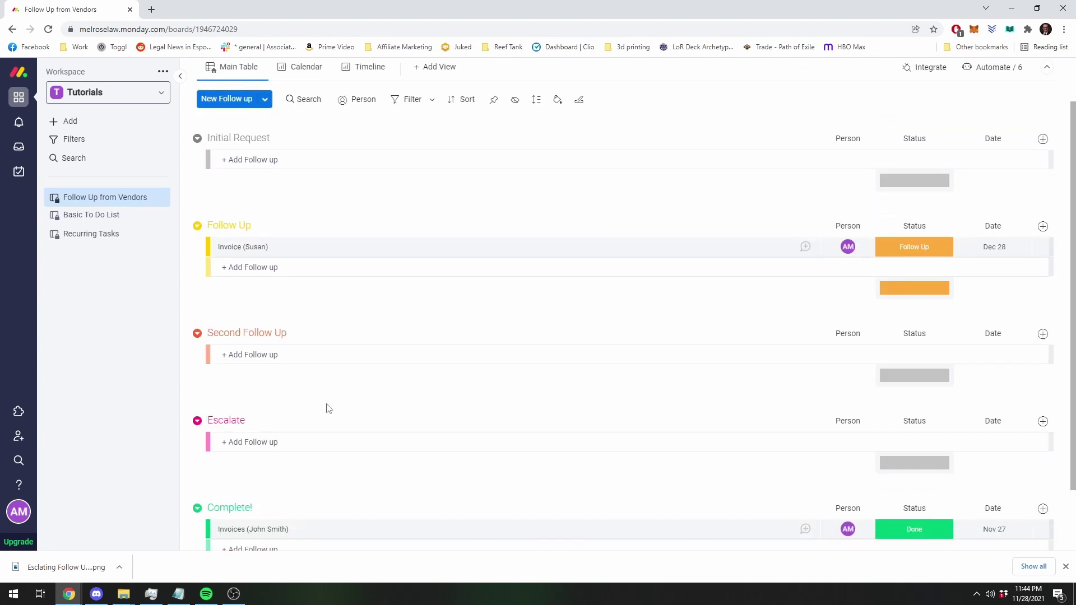
scroll(327, 405, "up", 1)
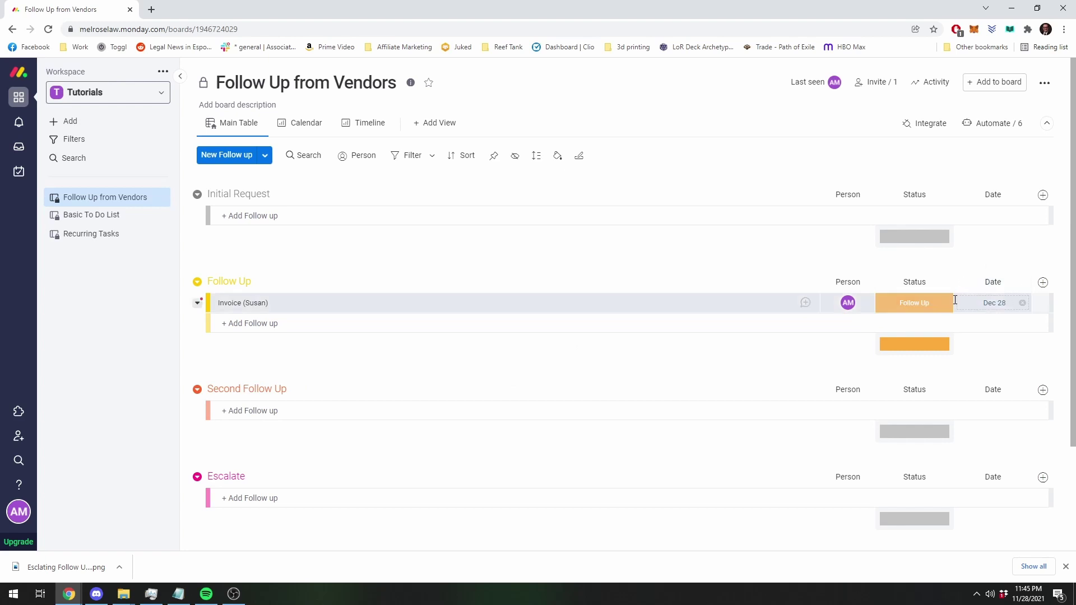
left_click(922, 303)
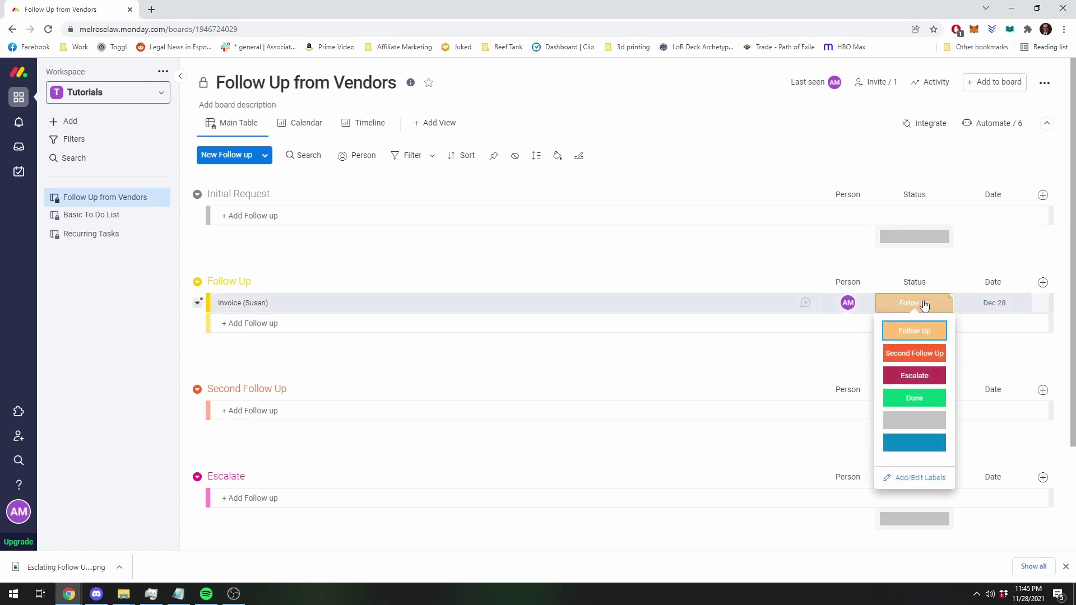
left_click(914, 353)
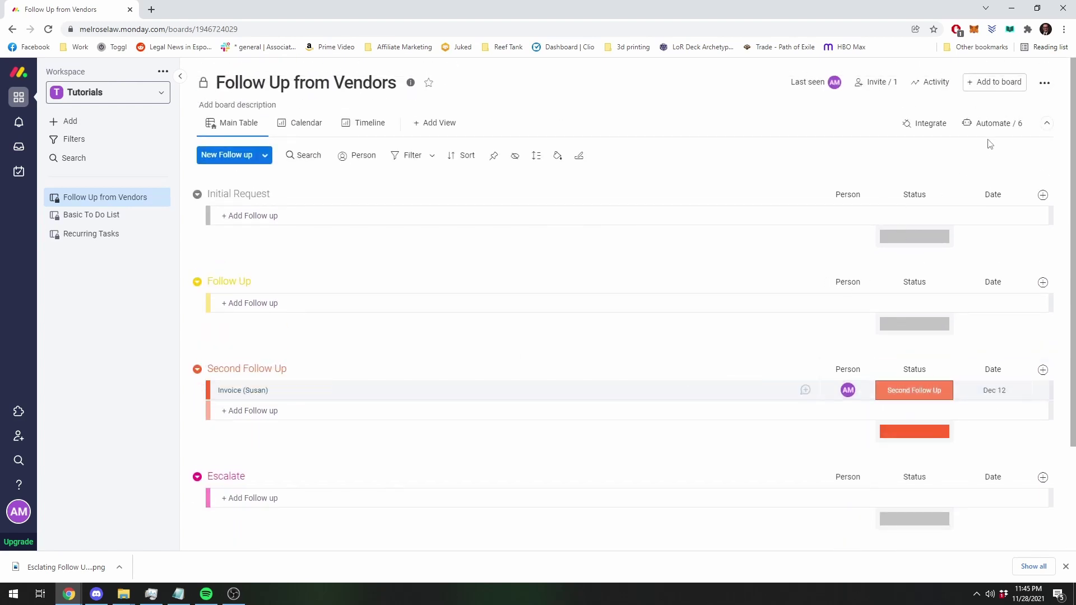
- Start a new custom board automation with the trigger "When Status changes to Escalate"
left_click(996, 122)
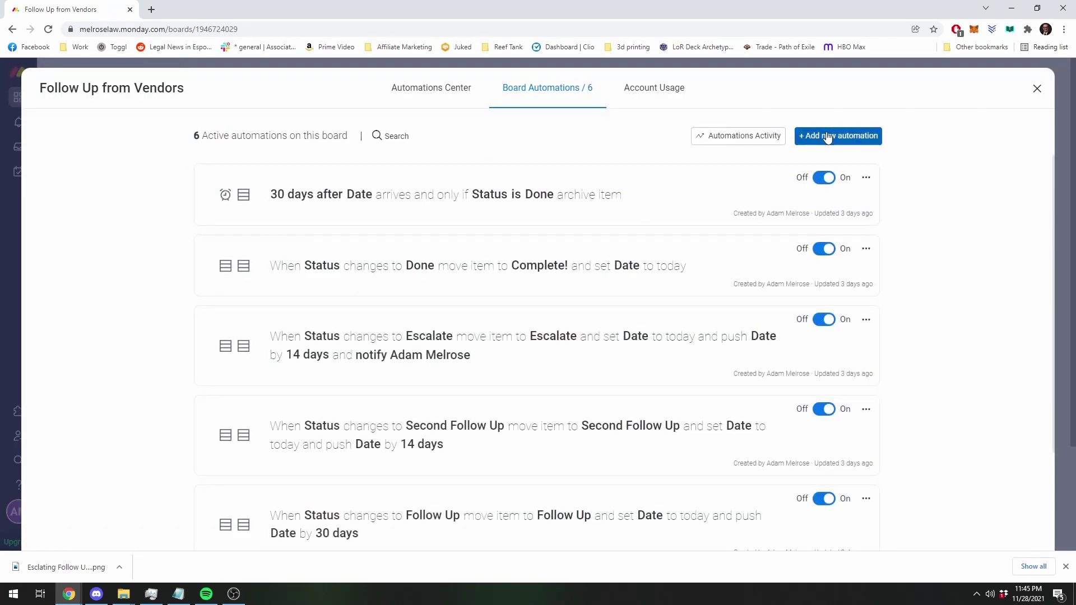
left_click(838, 135)
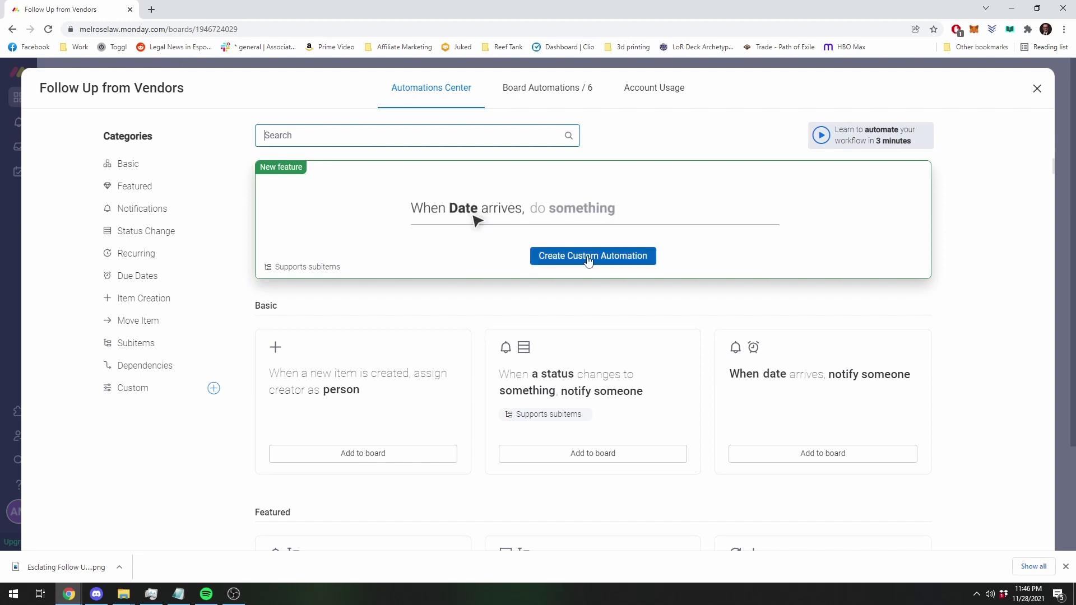
left_click(582, 257)
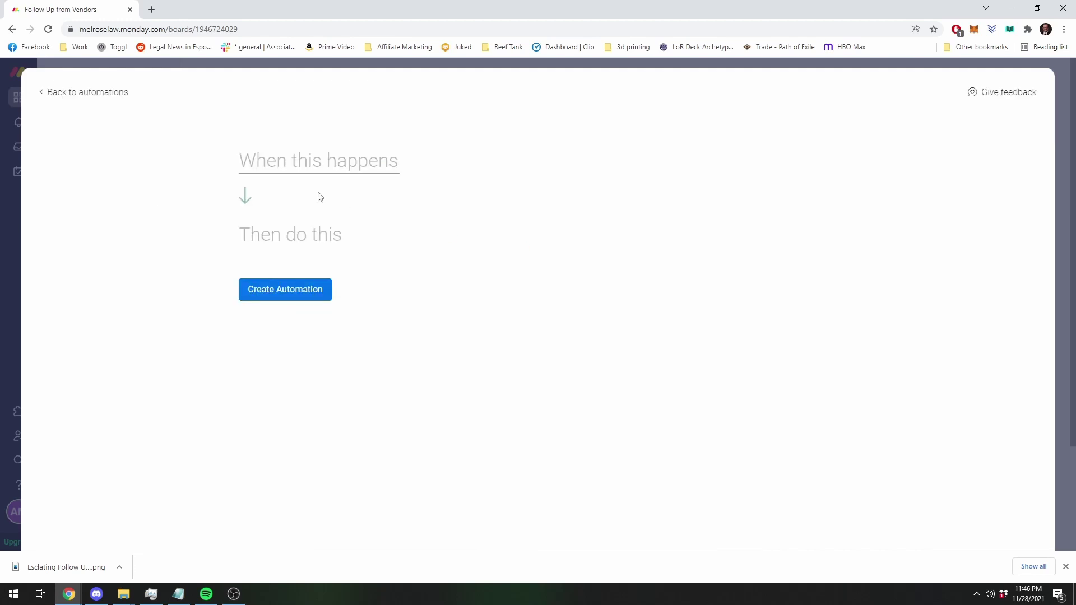
left_click(322, 169)
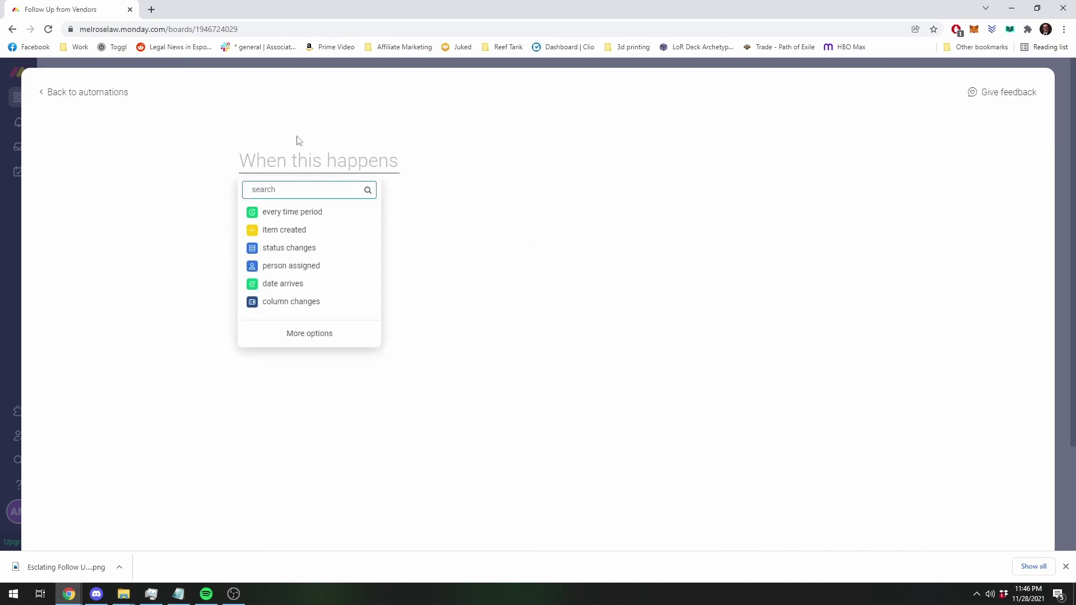
left_click(297, 255)
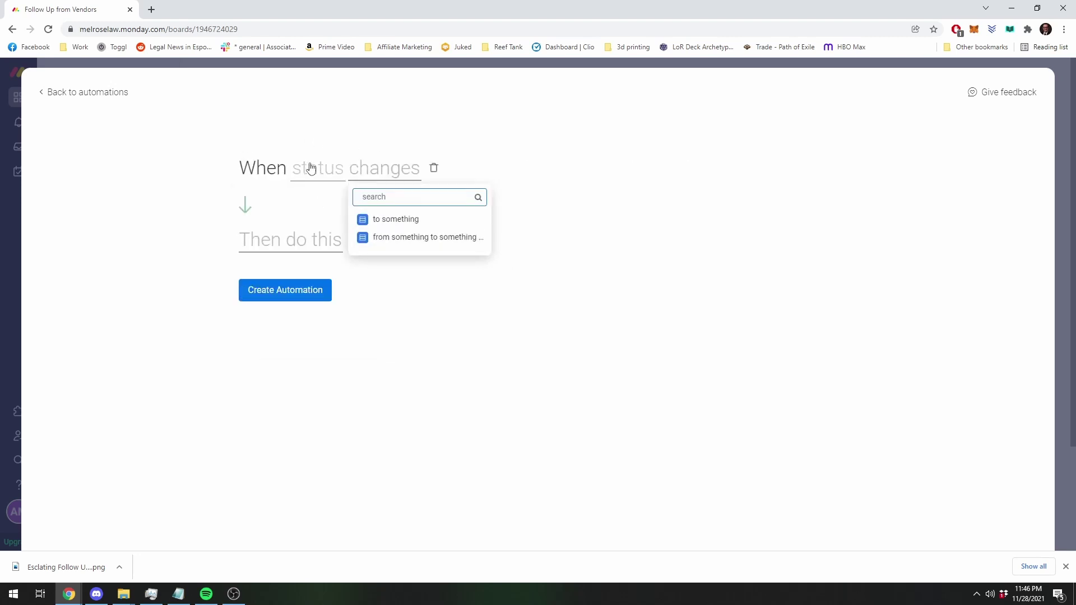
left_click(309, 169)
left_click(348, 218)
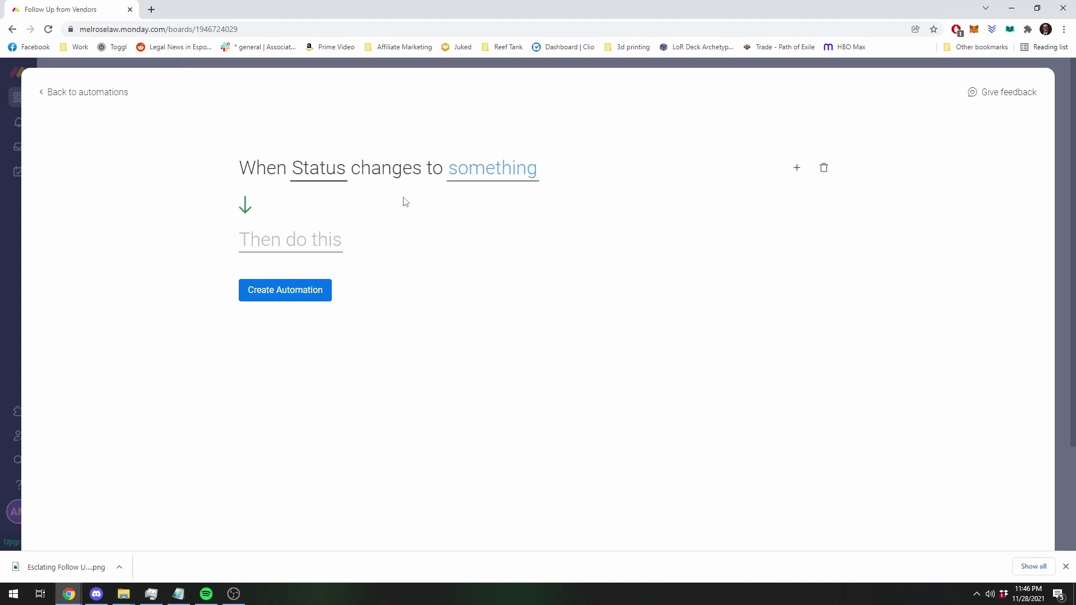
left_click(478, 175)
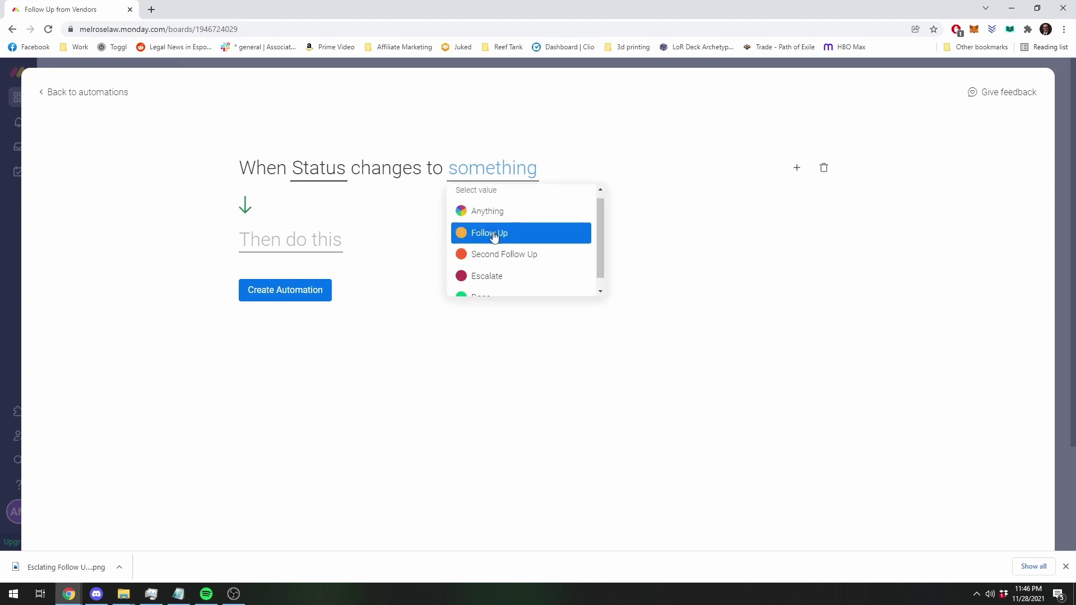
left_click(503, 275)
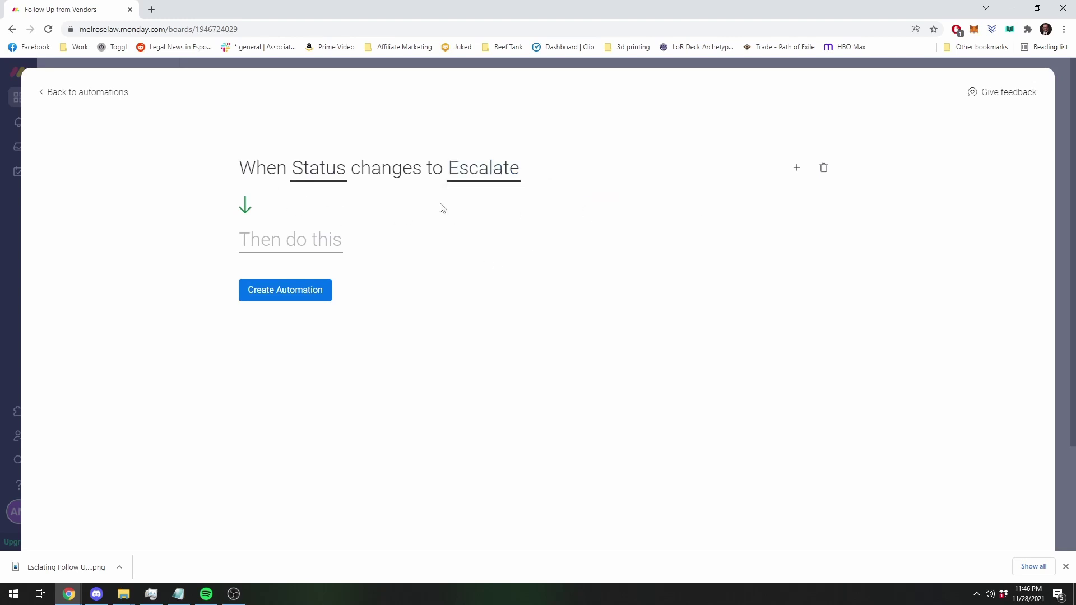
- Add a send email action to the automation and choose the connected Gmail account as sender
left_click(329, 242)
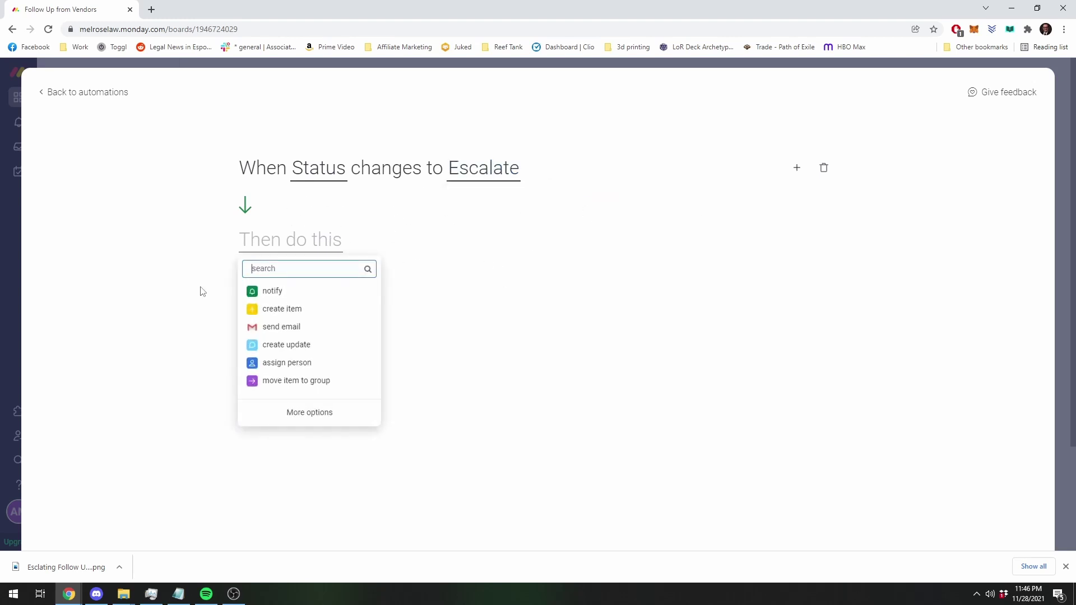
left_click(292, 332)
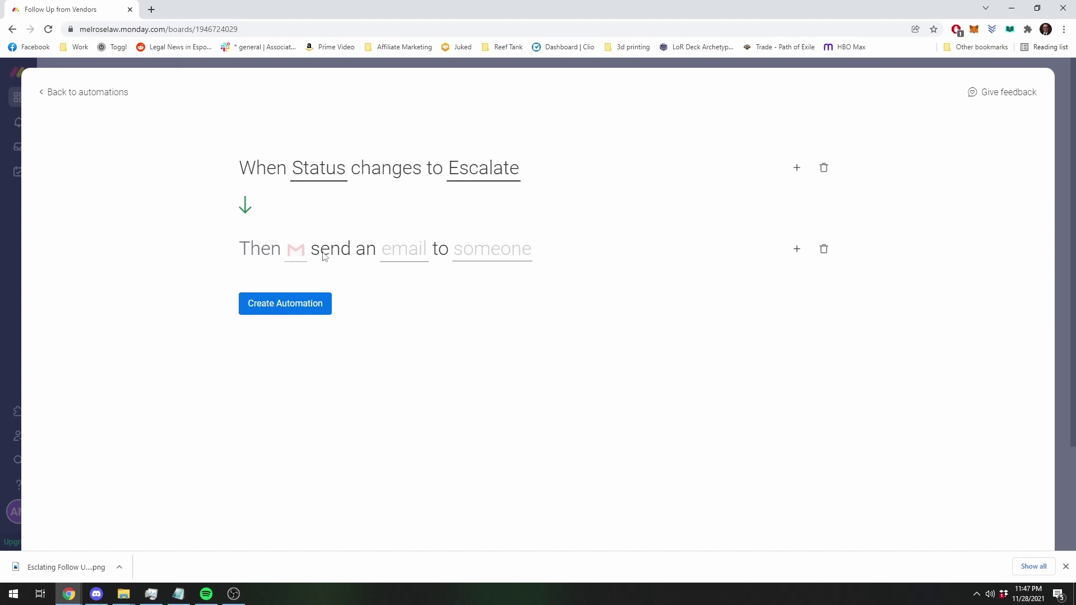
left_click(296, 248)
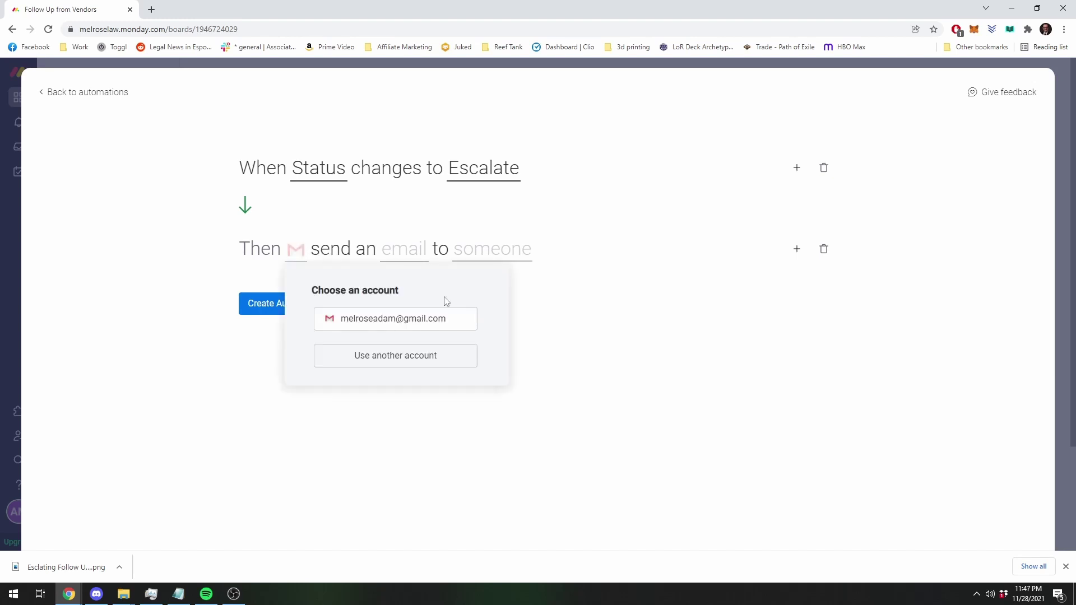
left_click(412, 318)
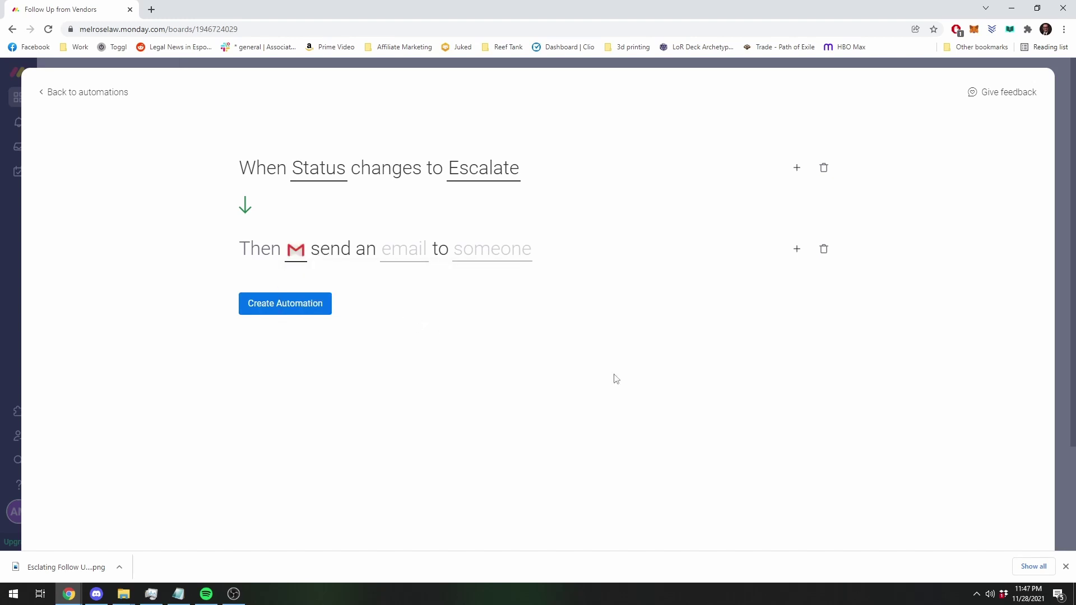
- Compose the automated email with subject "Monday.com Escalated Task" and body of the Item Name field followed by "is stuck. Please help."
left_click(404, 261)
left_click(439, 280)
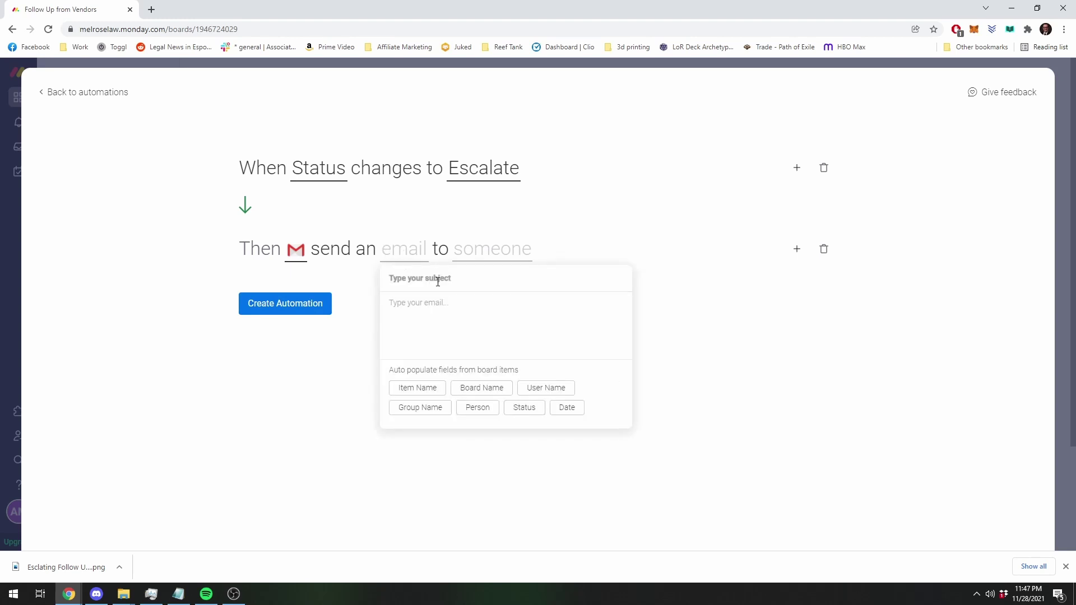
type("Monday.com Escalated Task")
key("Tab")
left_click(421, 388)
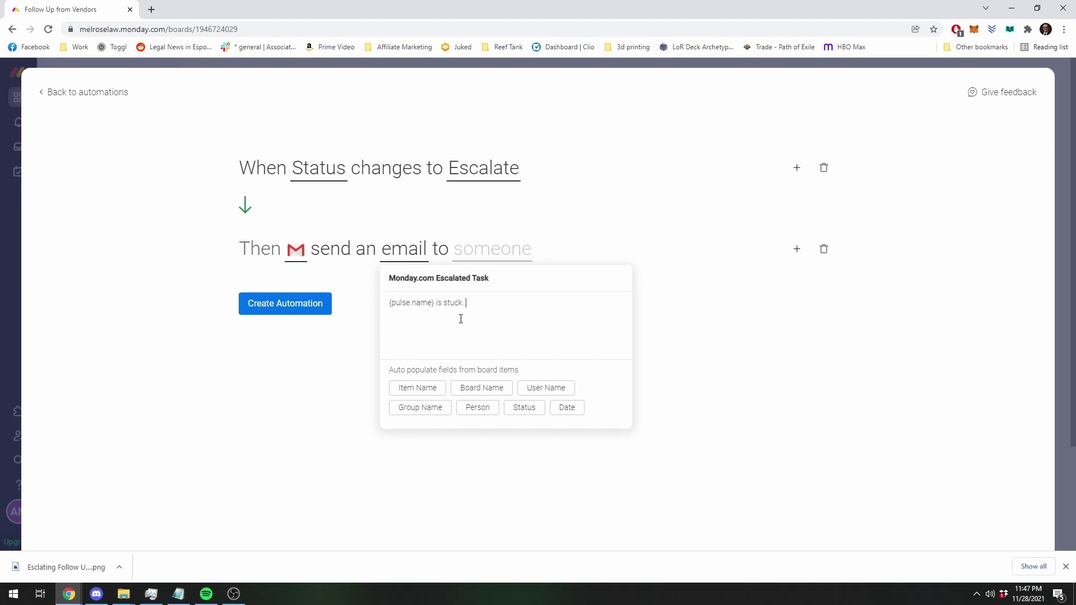
type("Please help.")
left_click(744, 432)
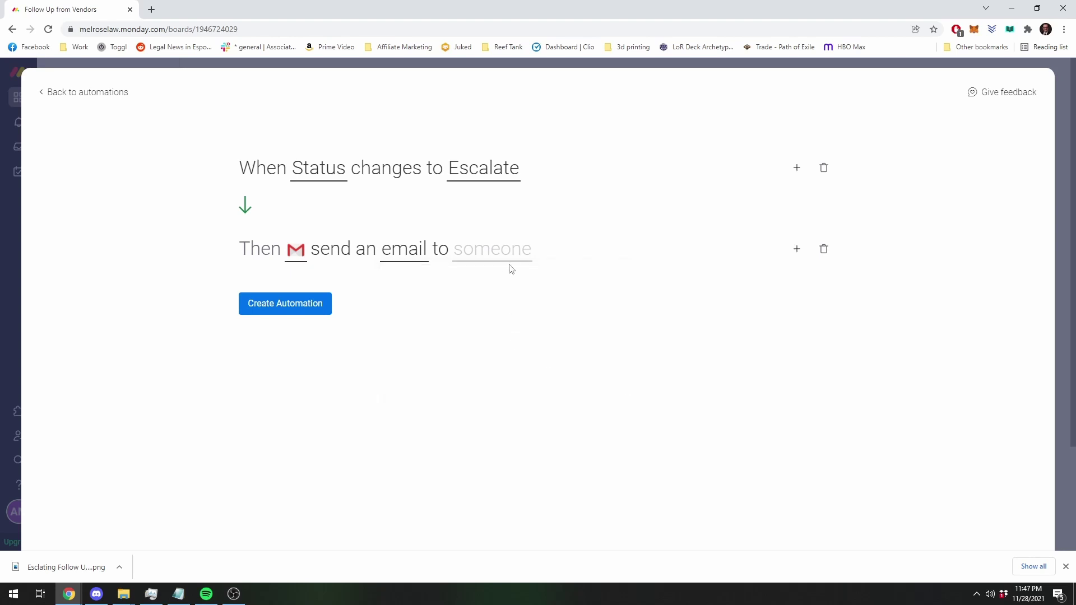
- Address the email to yourself, create the automation and return to the board
left_click(488, 257)
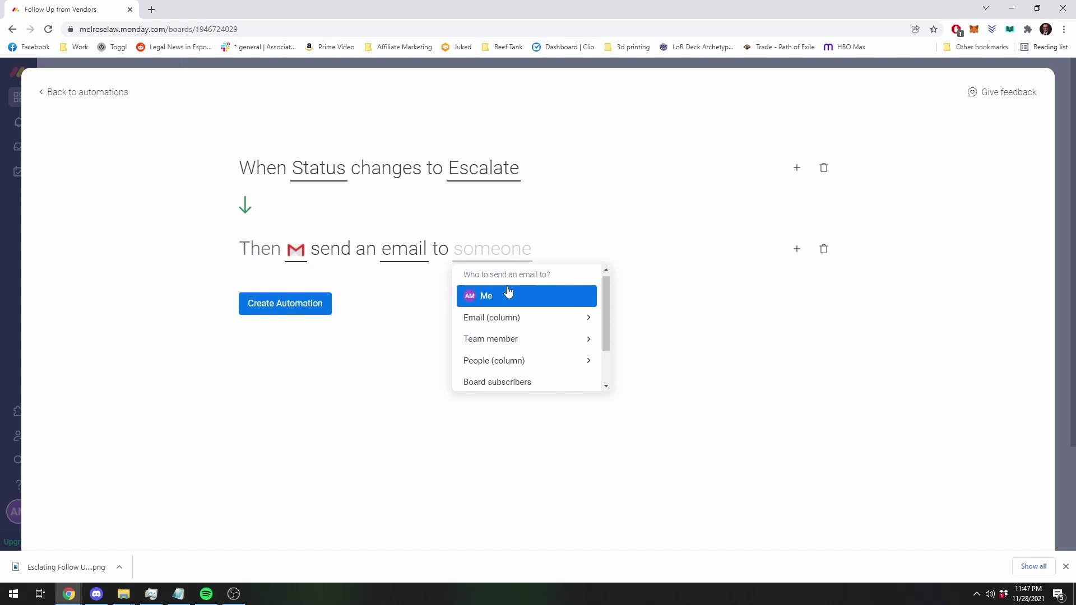
left_click(474, 297)
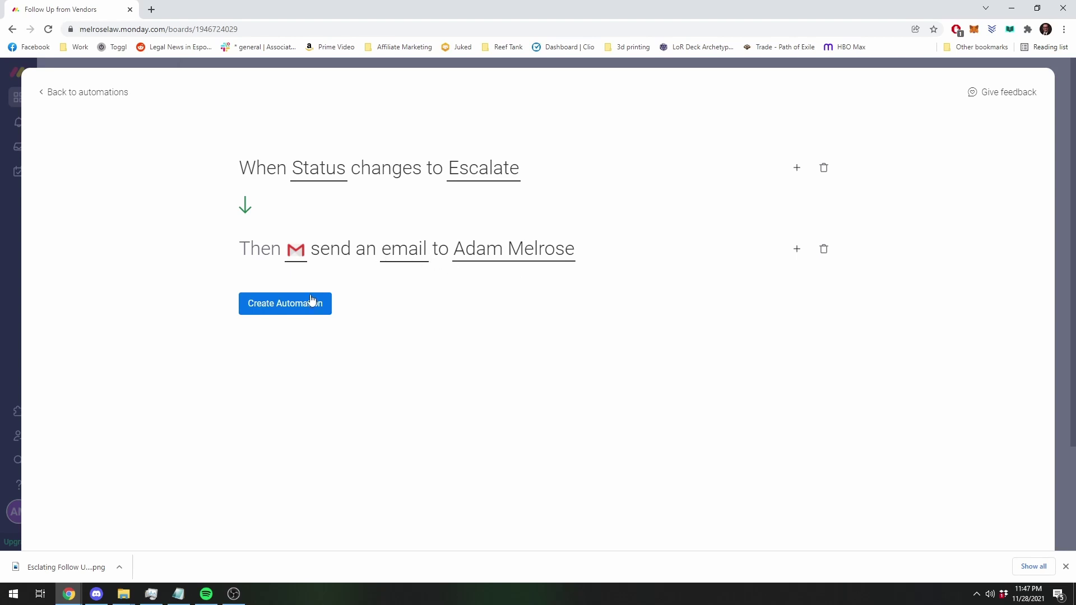
left_click(297, 312)
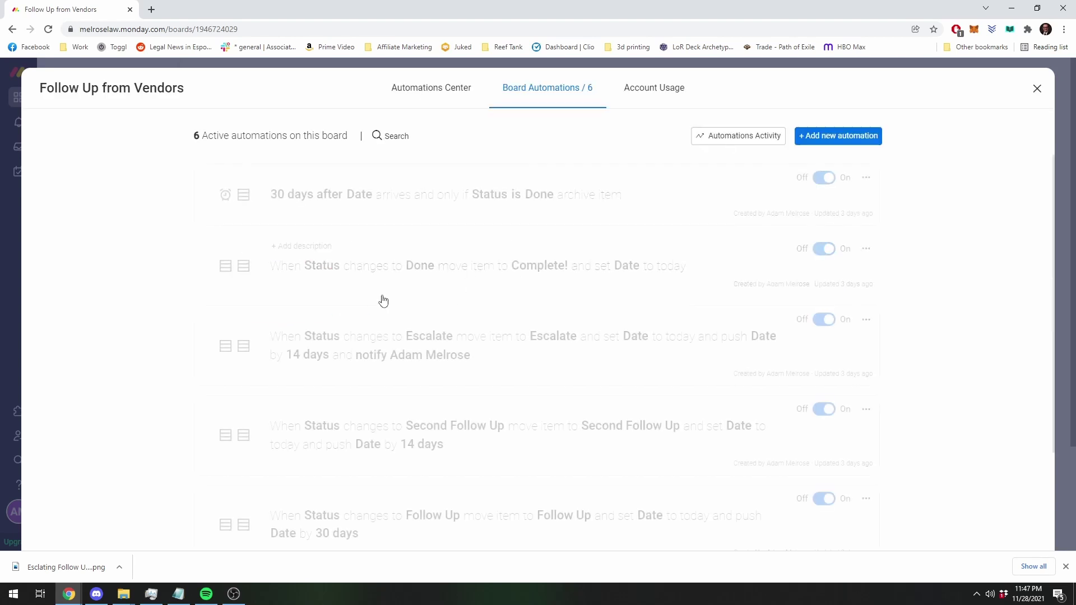
left_click(1039, 91)
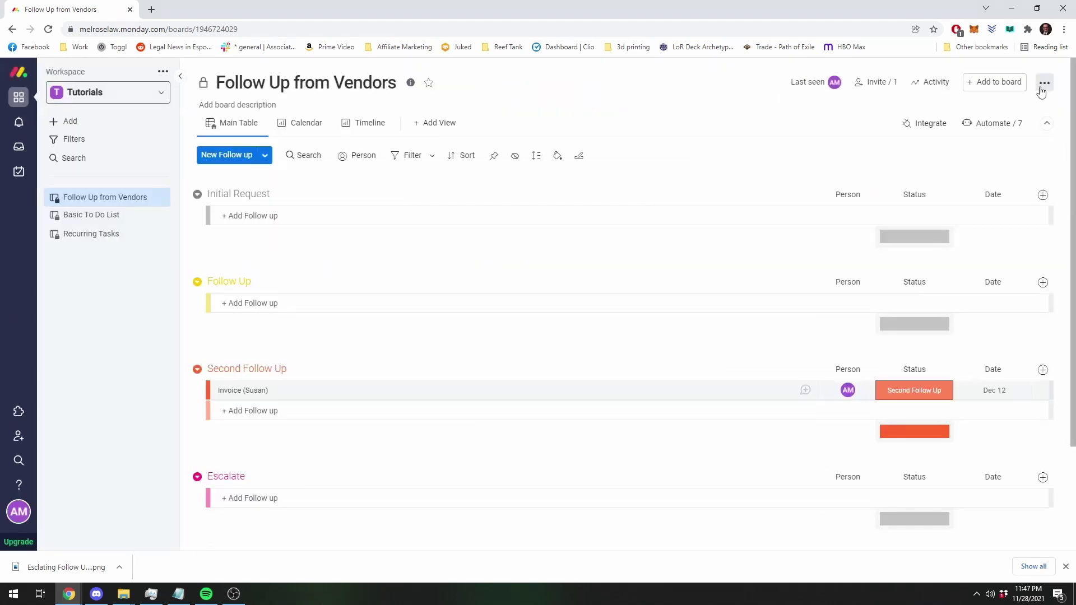
- Add an item named "Test email invoice" to the Initial Request group
left_click(343, 223)
type("T")
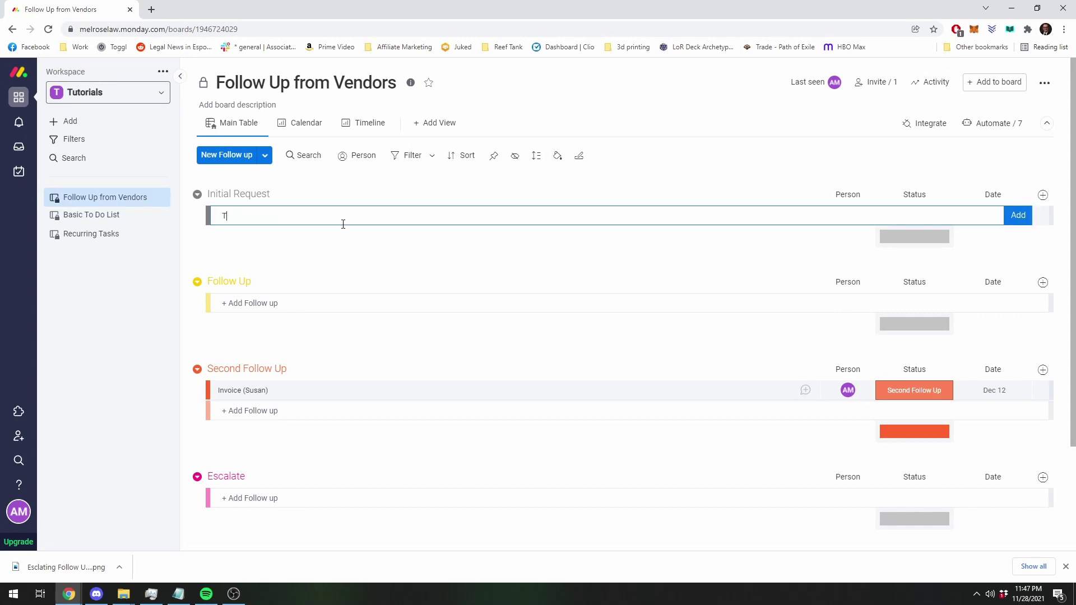
key("BackSpace")
key("BackSpace")
type("Test email invoice")
key("Return")
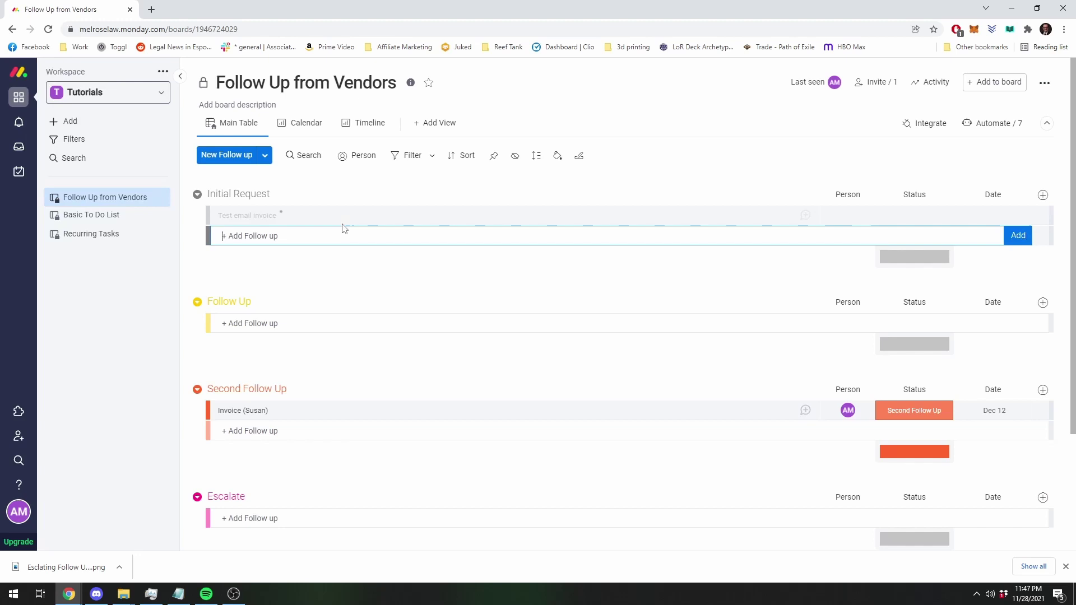
- Set the status of "Test email invoice" to Escalate and check the outgoing email logged in its updates
left_click(906, 224)
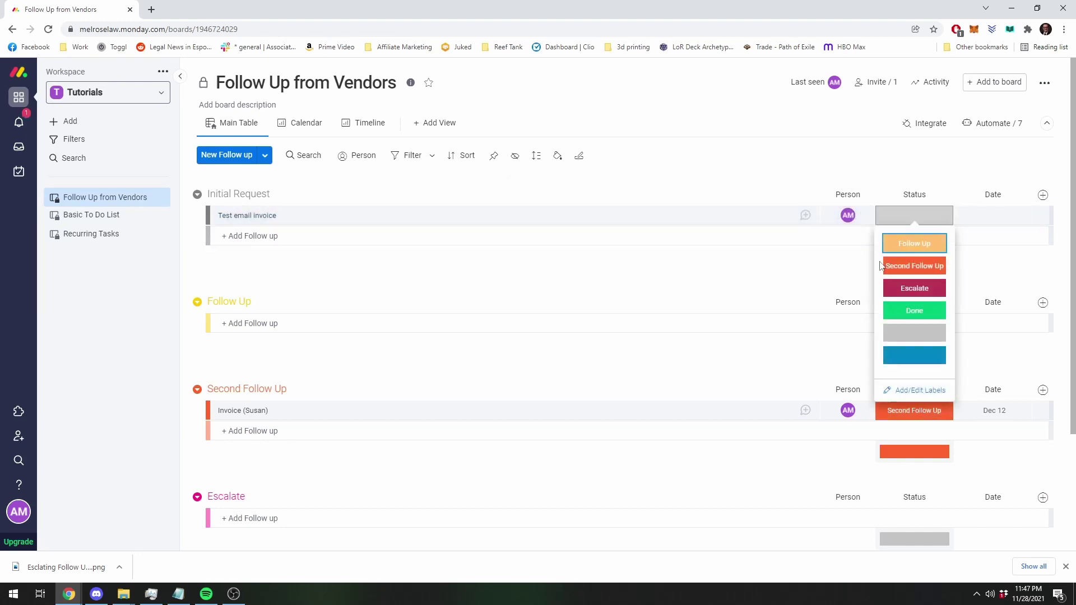
left_click(920, 291)
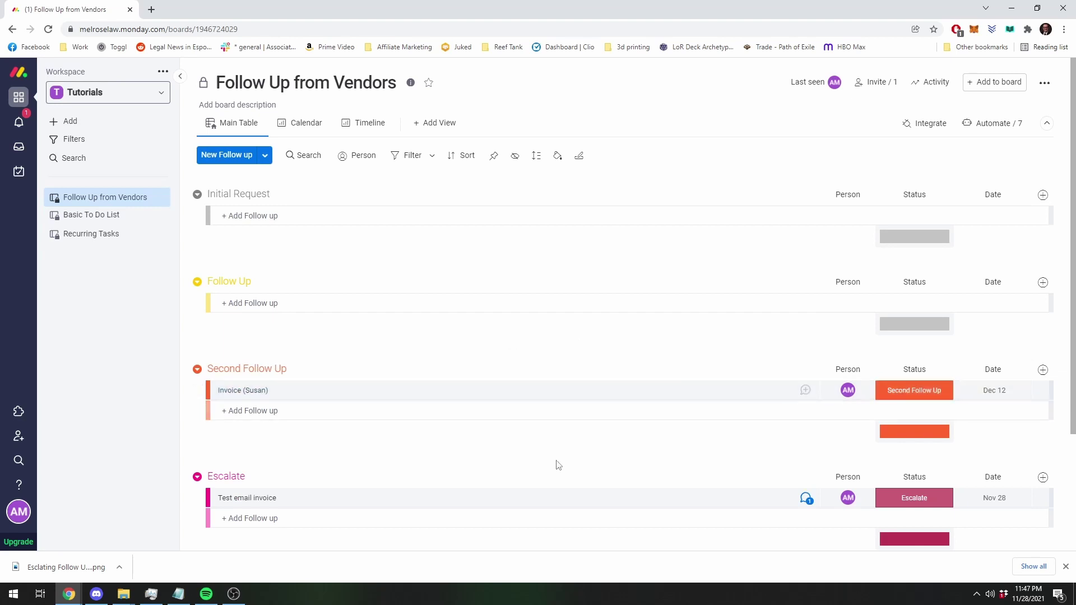
left_click(806, 500)
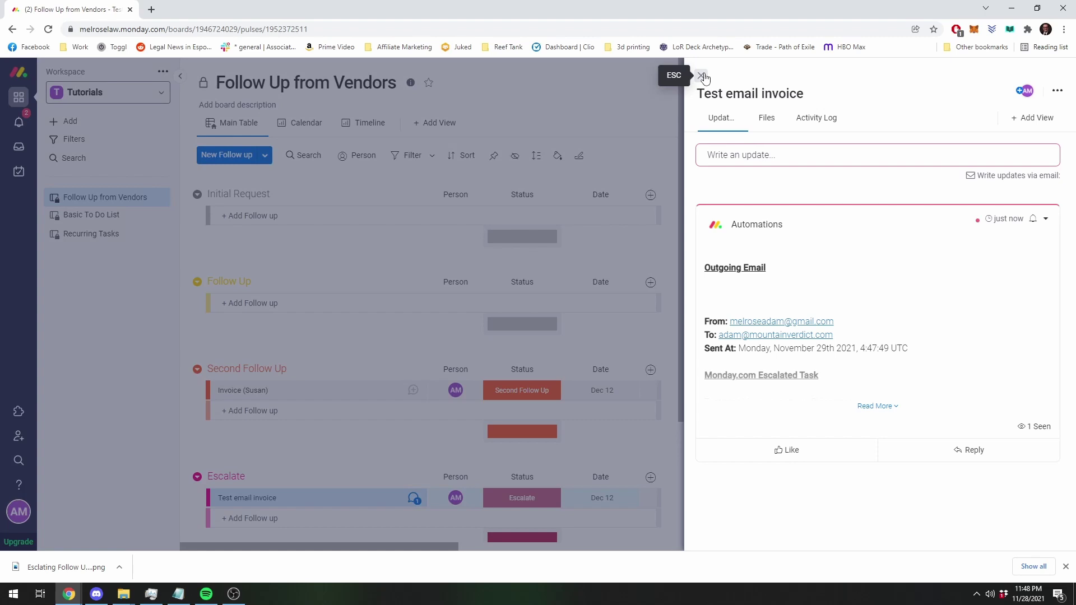
left_click(701, 76)
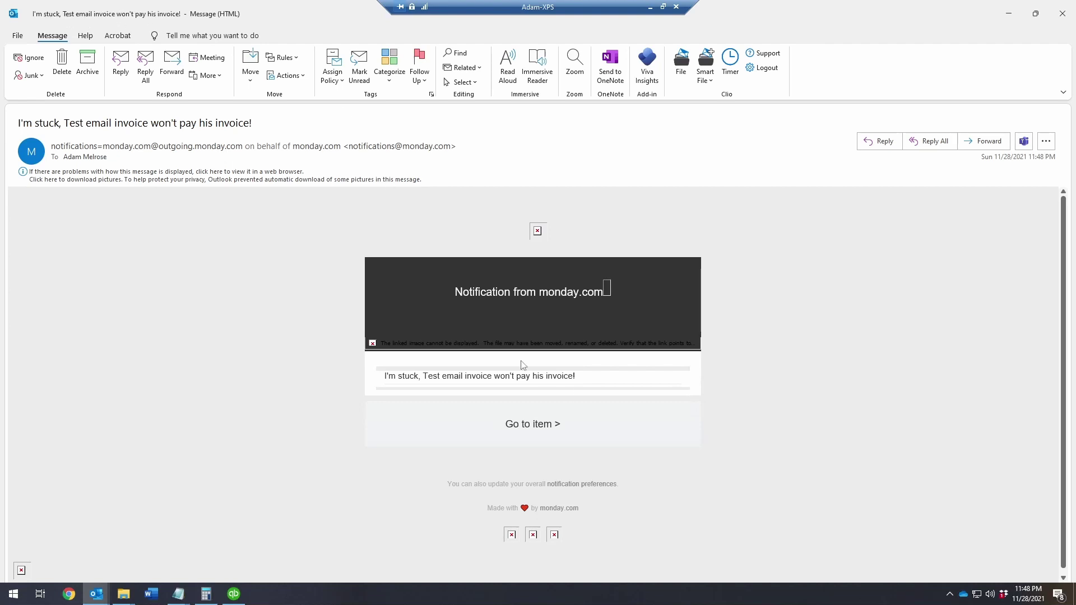
- In Outlook, download the pictures in the monday.com notification email about the test invoice
left_click(185, 172)
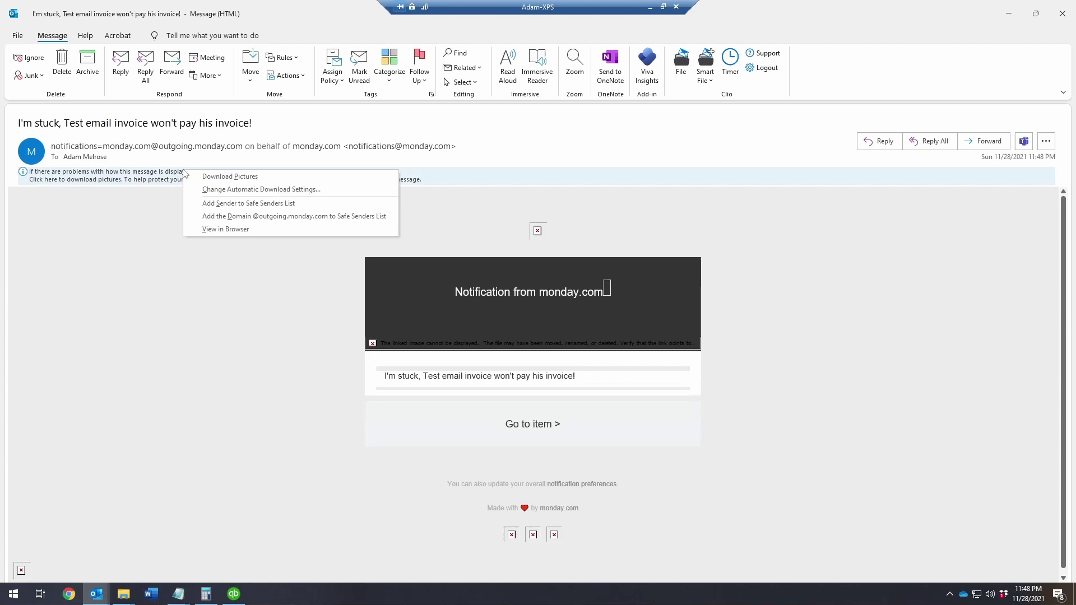
left_click(247, 176)
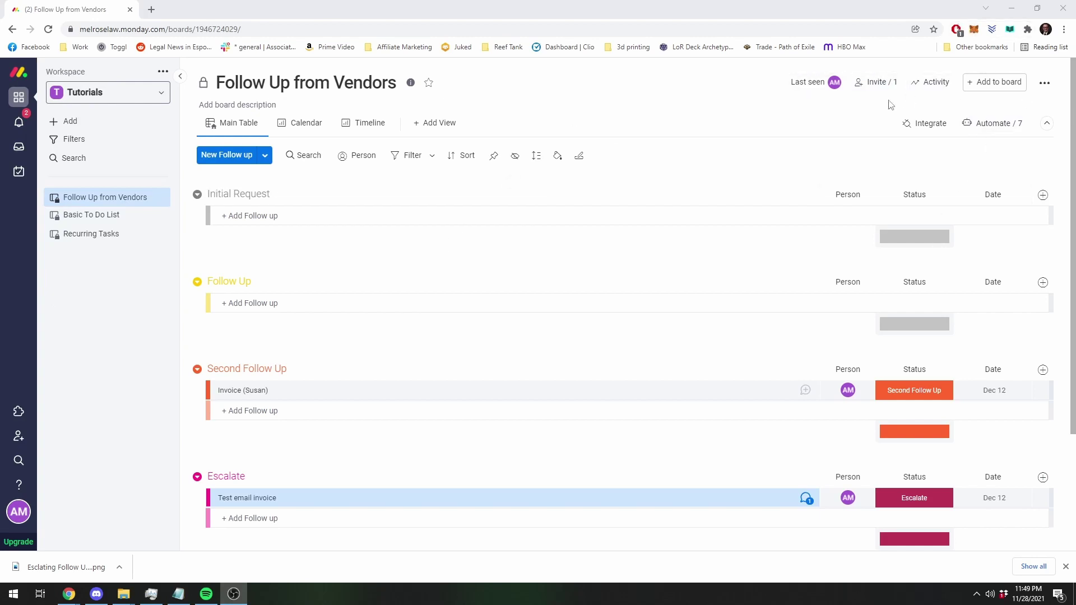
- Start a new custom automation on the board with the trigger "date arrives"
left_click(987, 83)
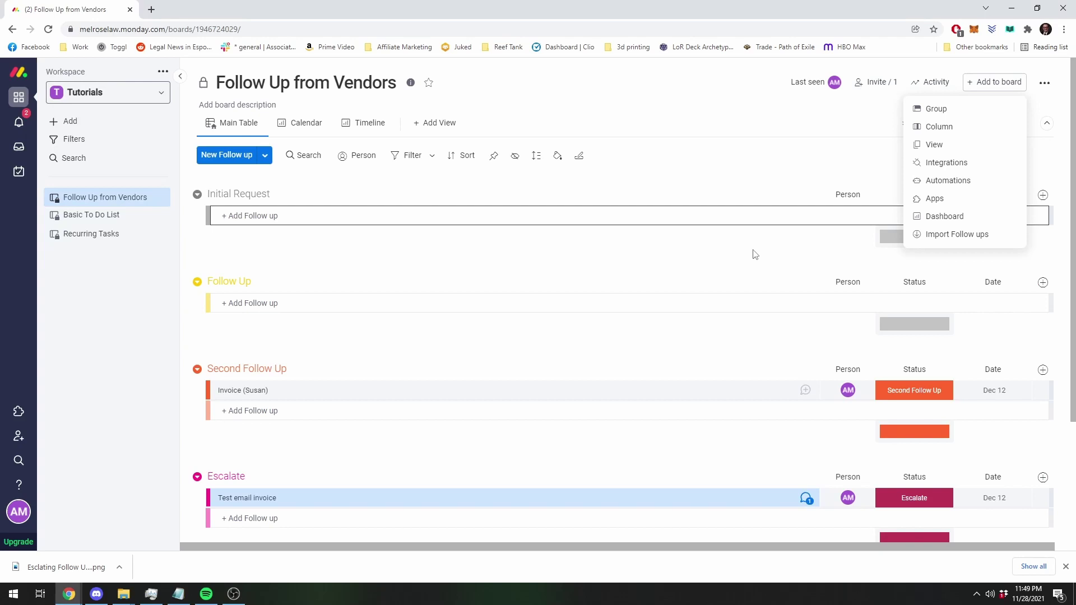
left_click(709, 81)
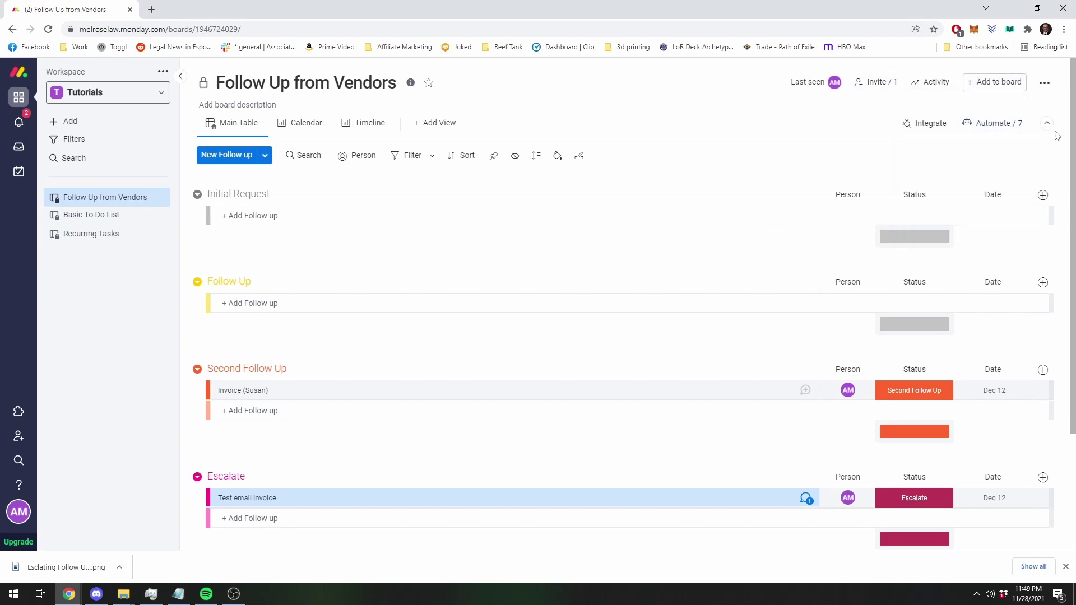
left_click(994, 125)
left_click(848, 143)
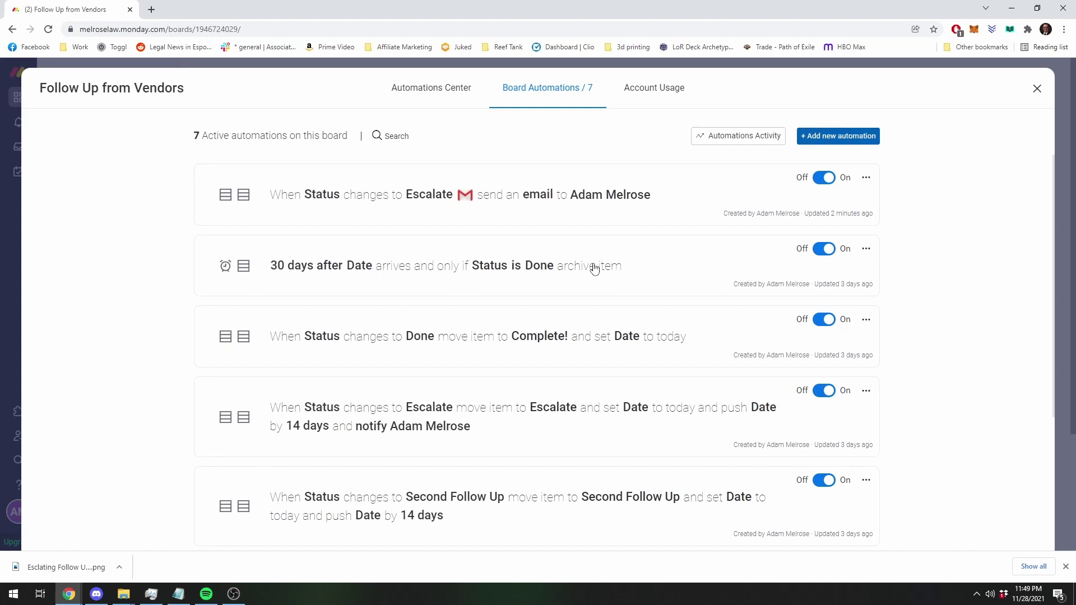
left_click(561, 256)
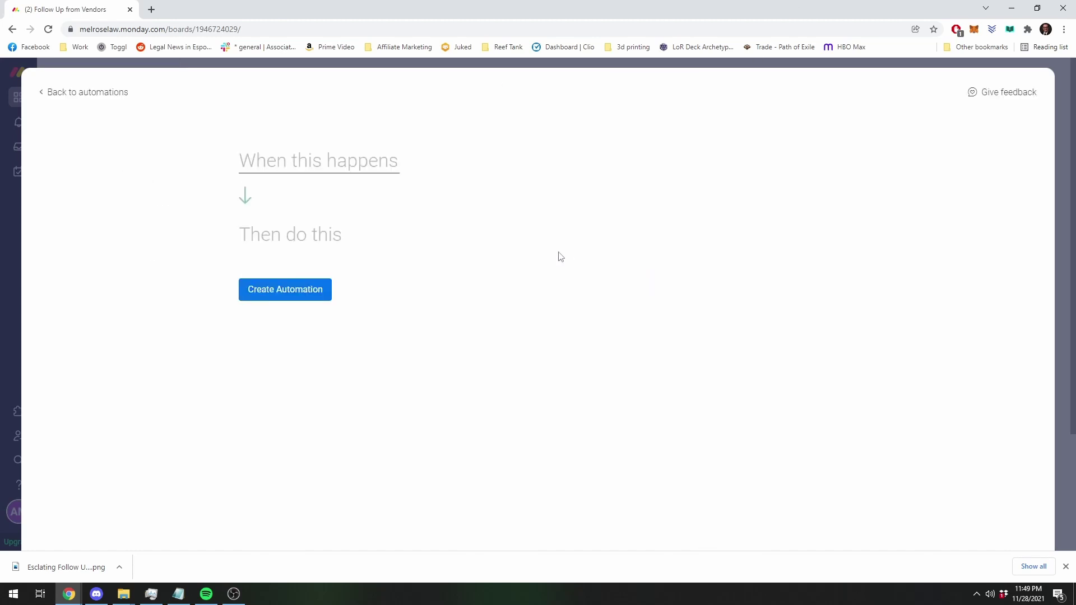
left_click(303, 163)
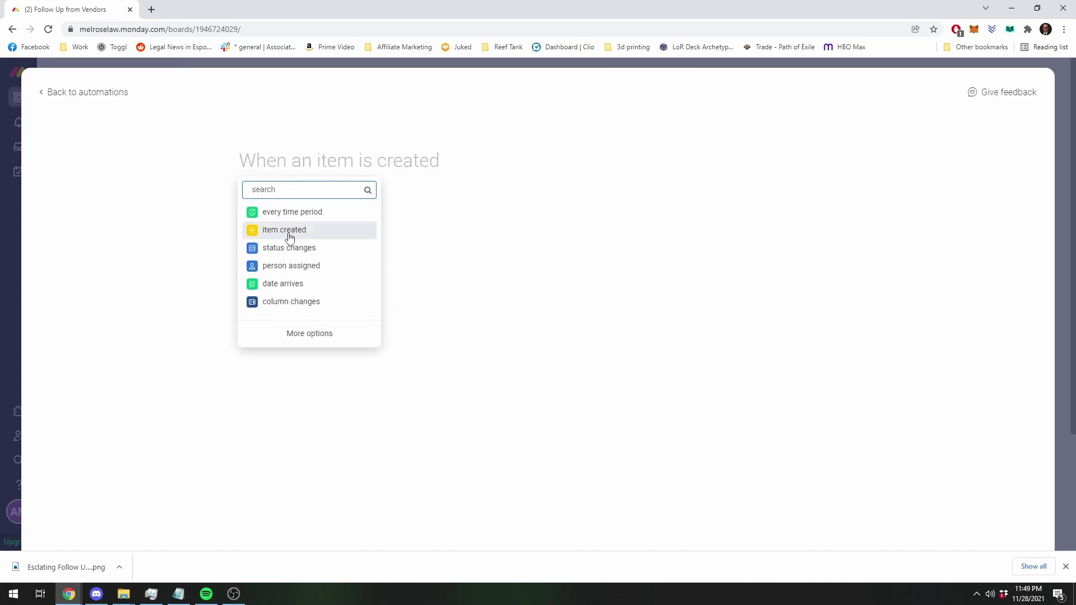
left_click(283, 286)
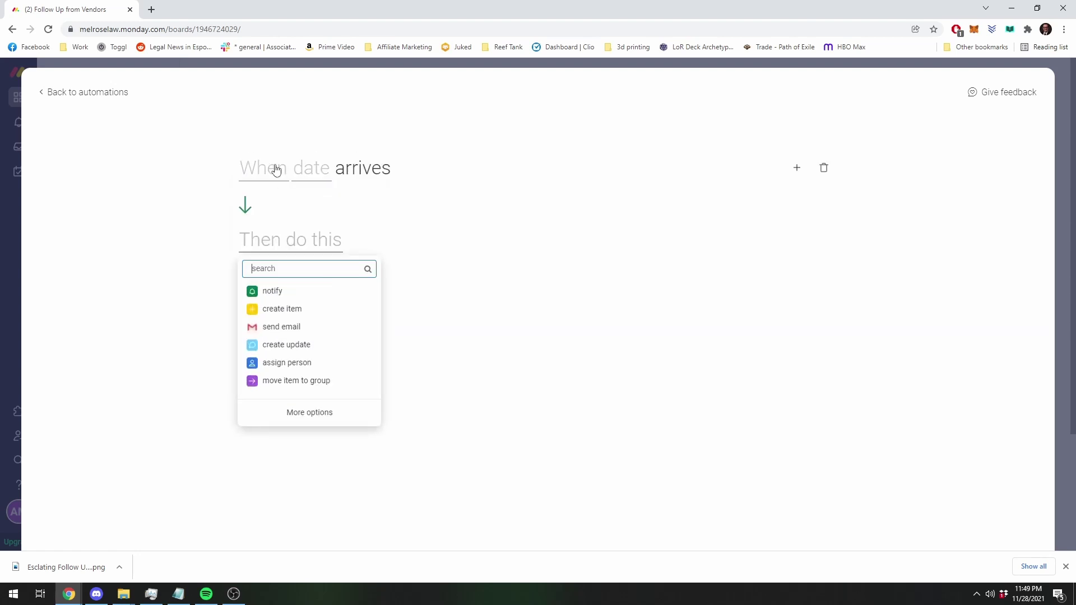
- Set the date trigger to fire 1 day after the date arrives
left_click(268, 170)
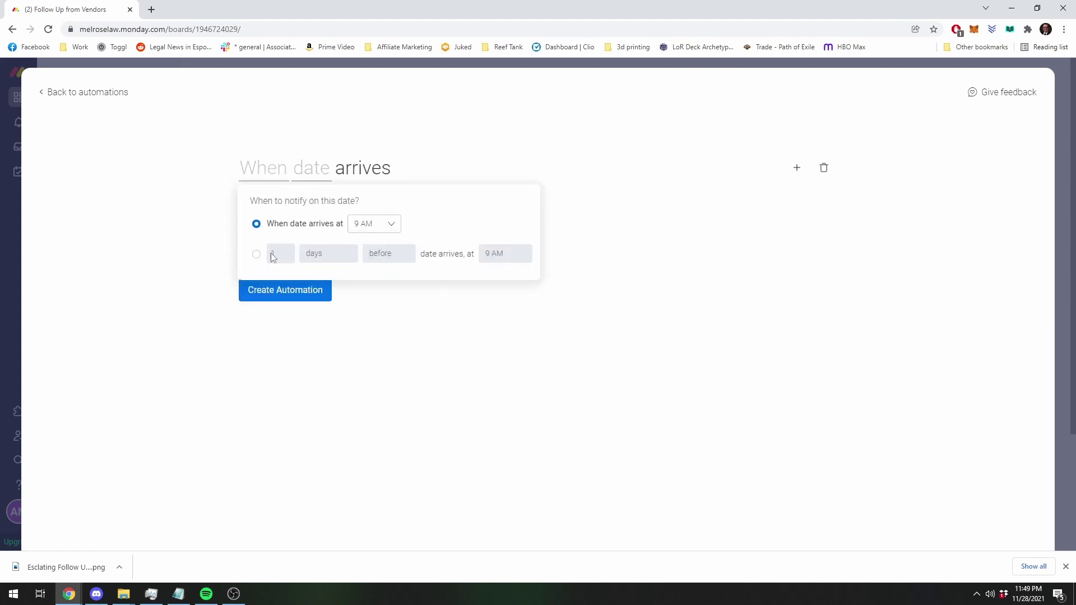
left_click(256, 254)
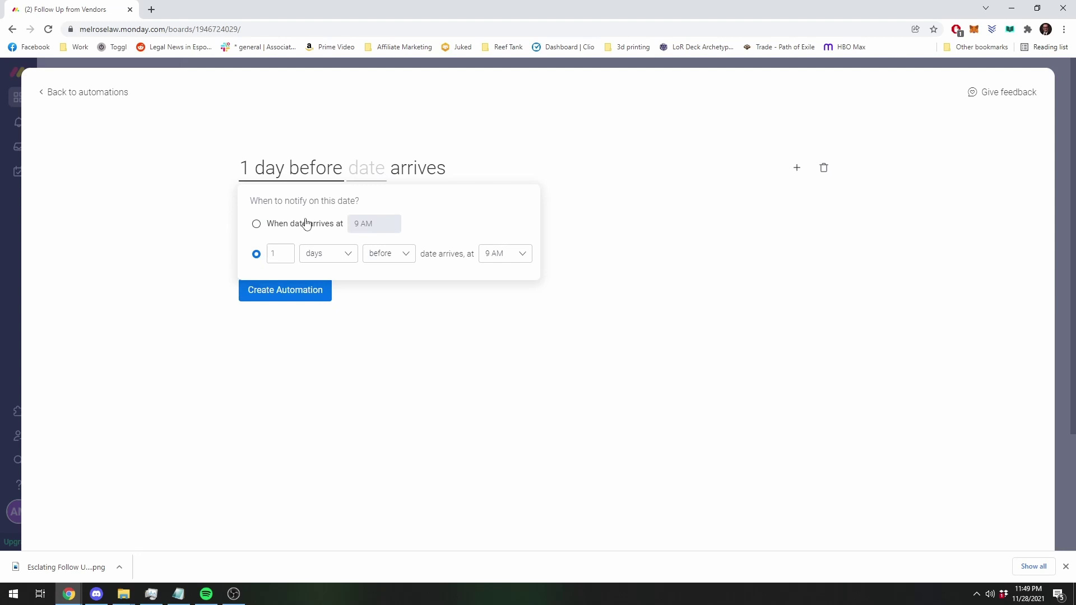
left_click(388, 258)
left_click(388, 304)
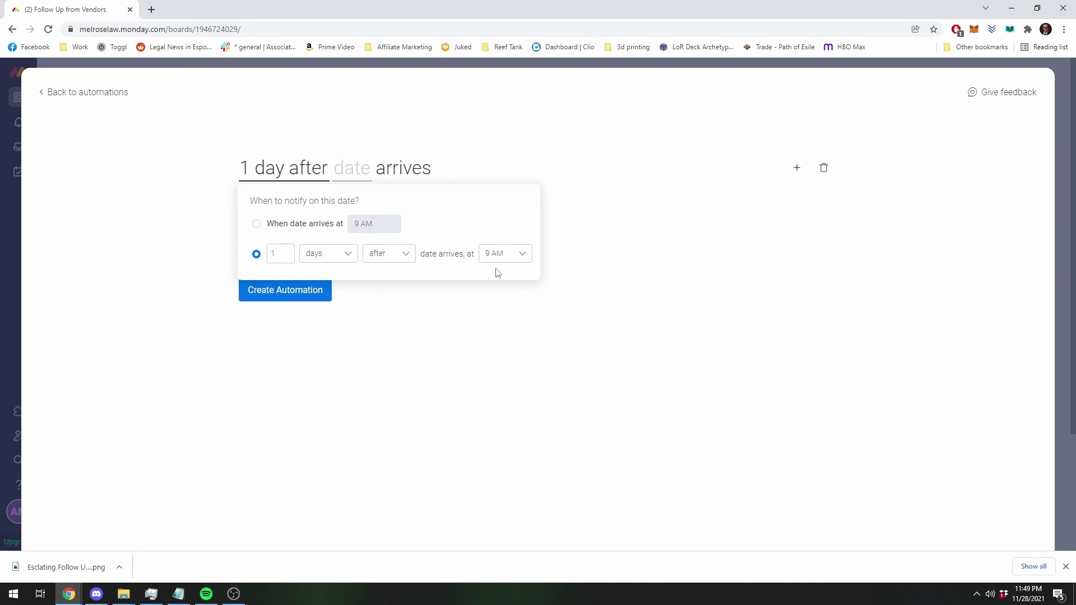
- Adjust the trigger's time of day and base the trigger on the Date column
left_click(481, 255)
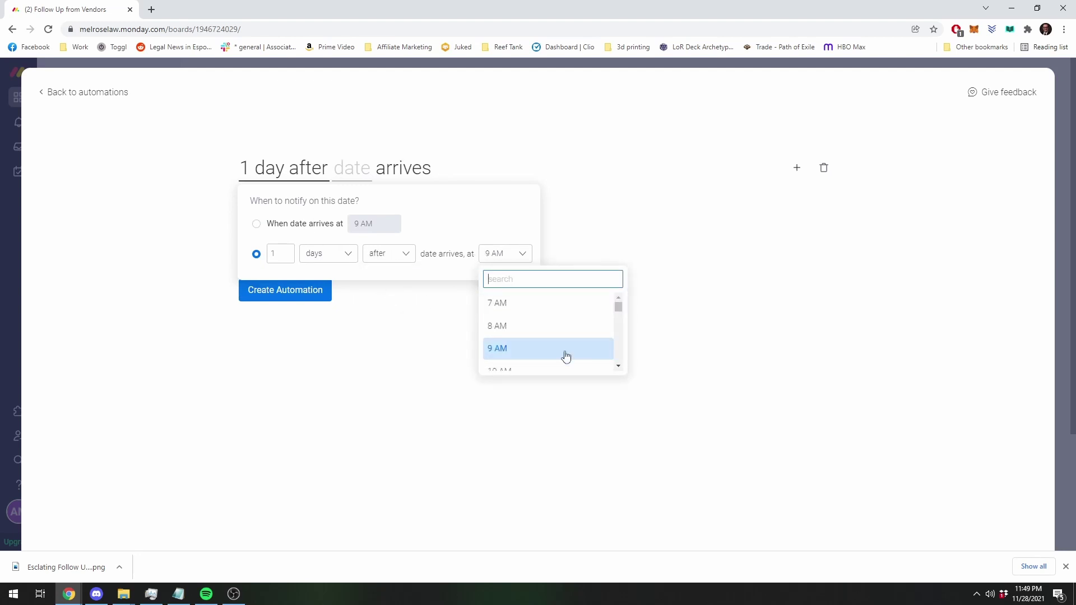
scroll(548, 331, "down", 1)
left_click(527, 317)
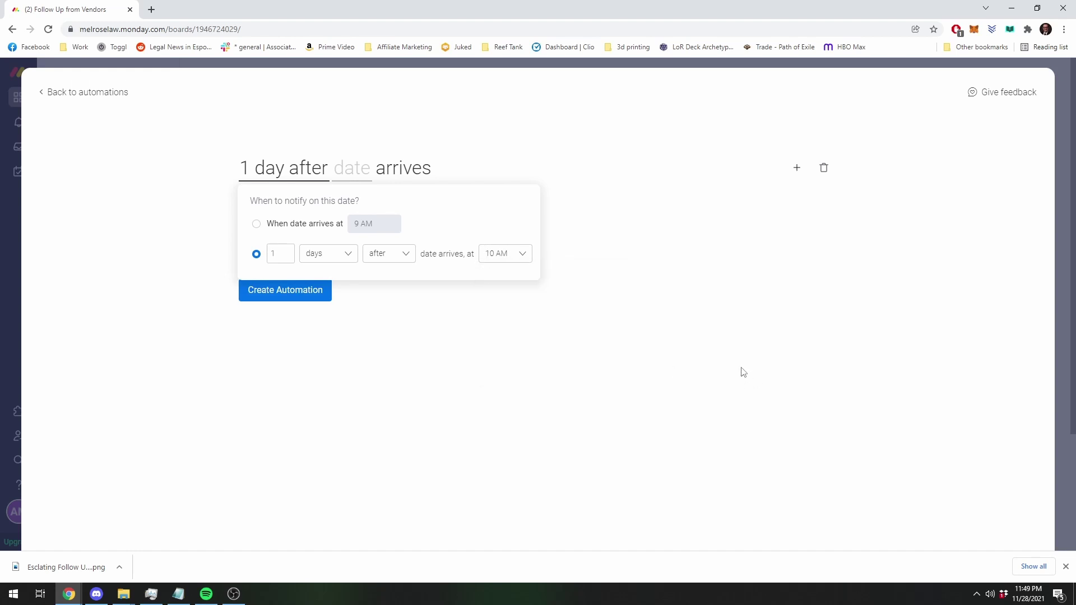
left_click(532, 257)
left_click(521, 347)
left_click(394, 280)
left_click(365, 169)
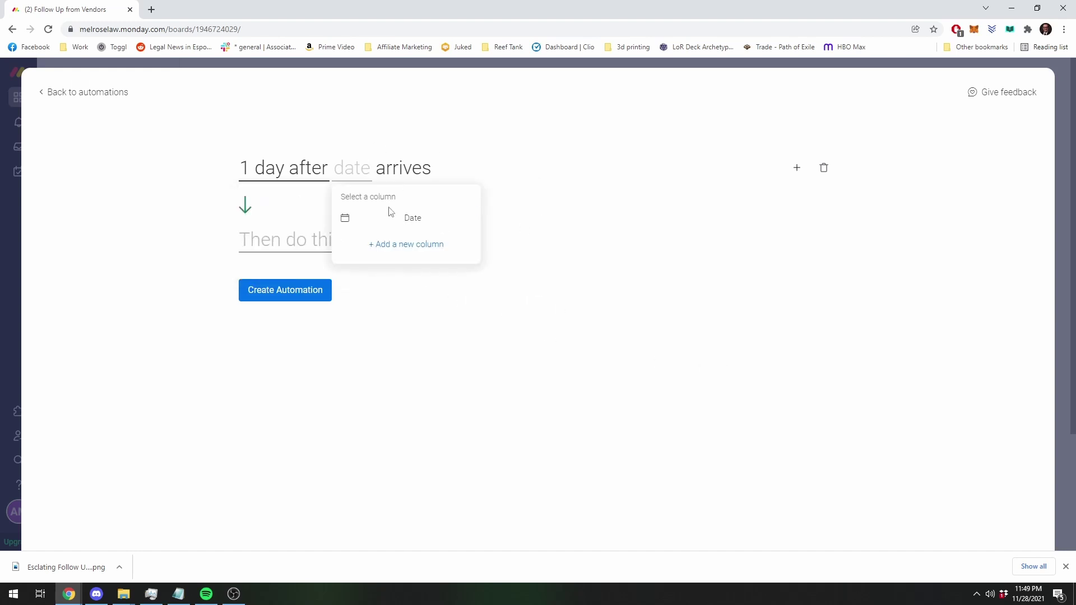
left_click(392, 213)
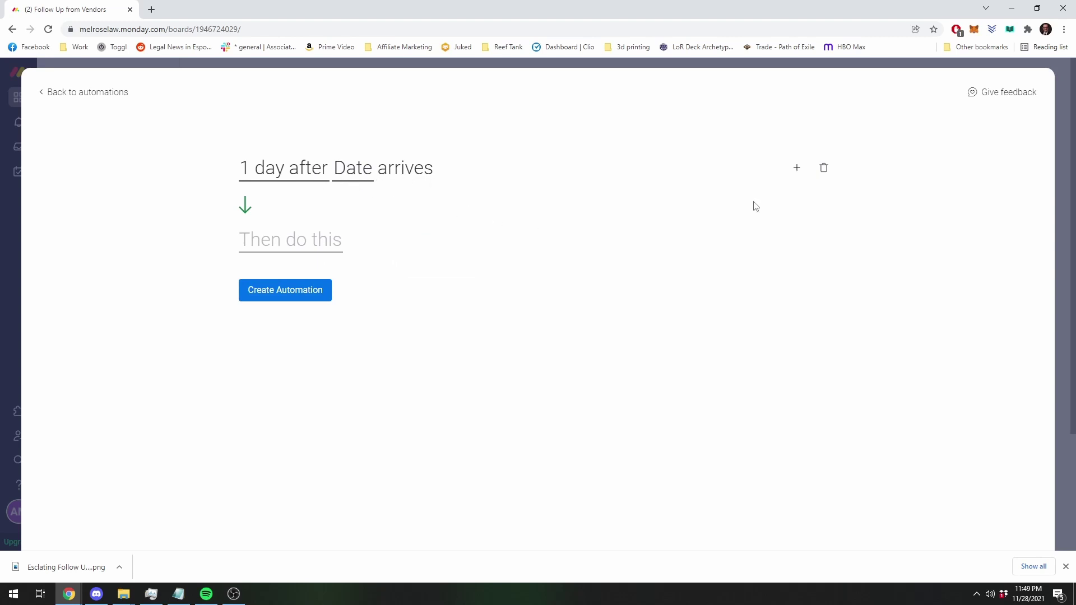
- Add a condition so the automation runs only if Status is not Done
left_click(797, 169)
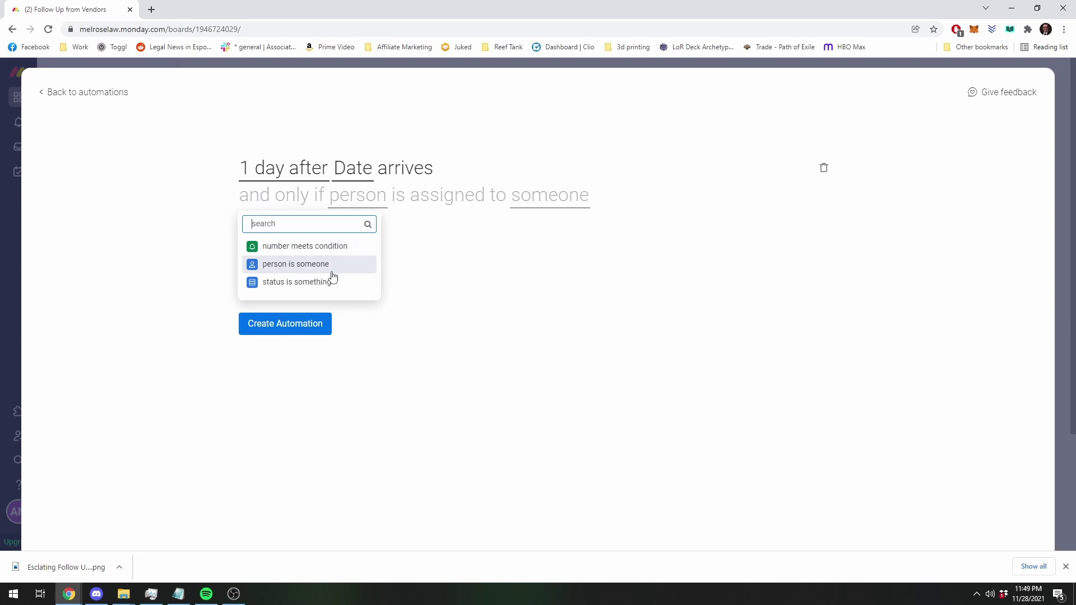
left_click(299, 282)
left_click(360, 208)
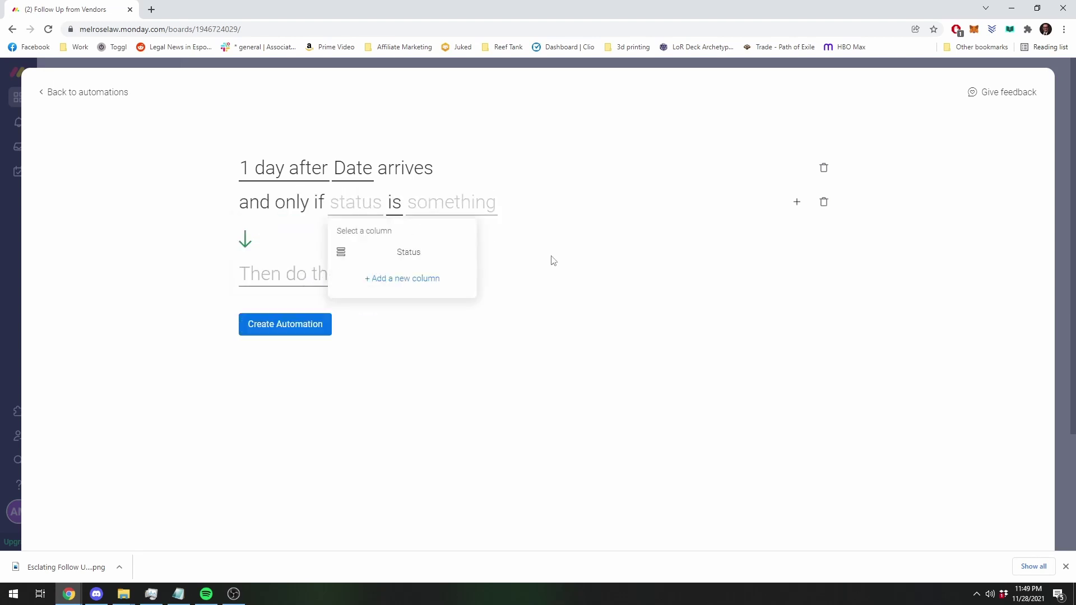
left_click(399, 255)
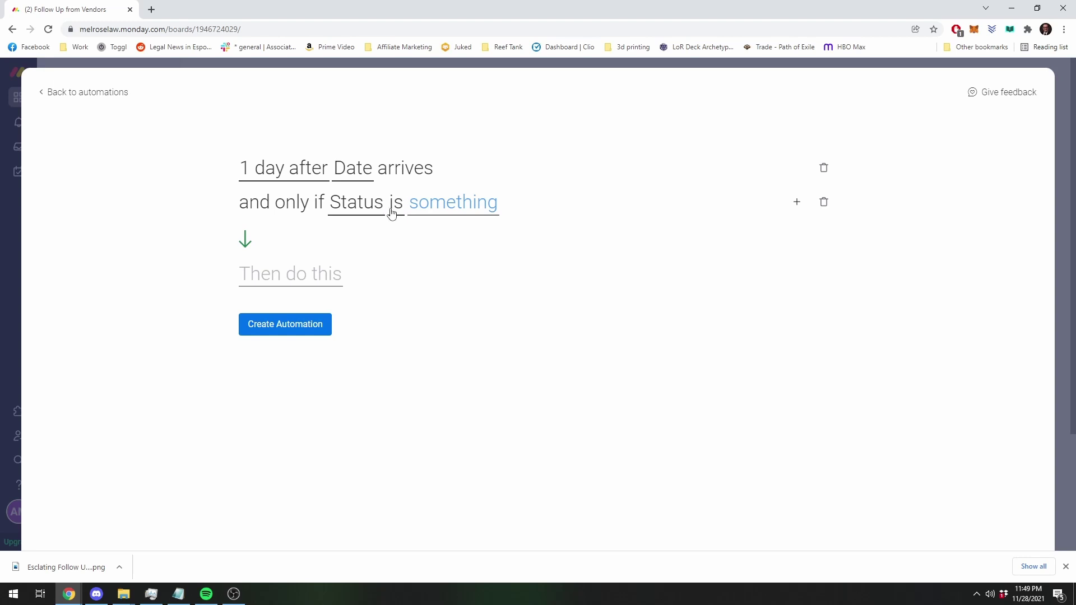
left_click(392, 213)
left_click(411, 281)
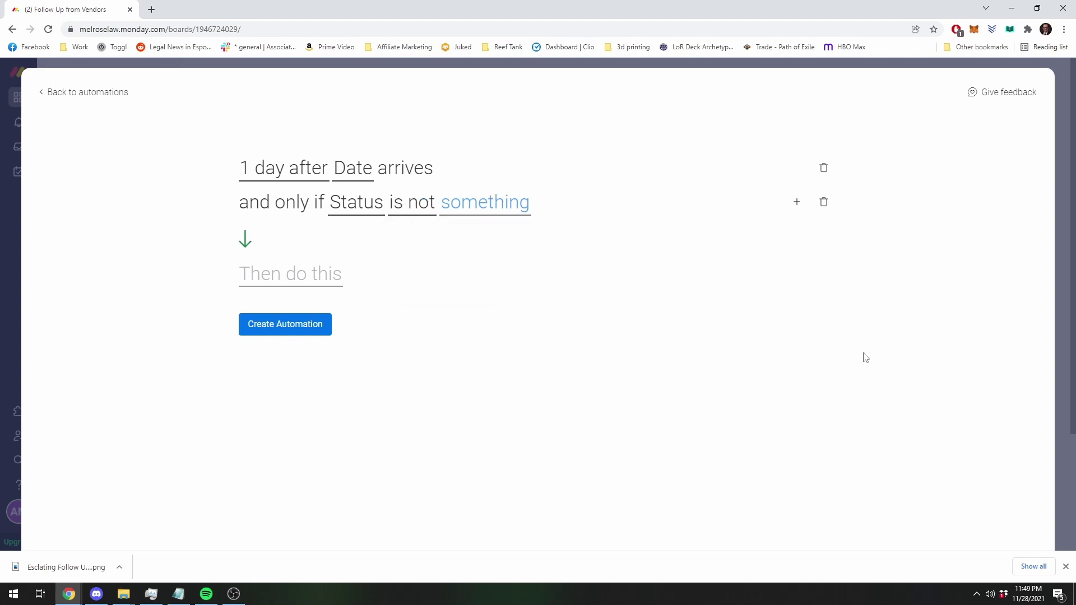
left_click(480, 205)
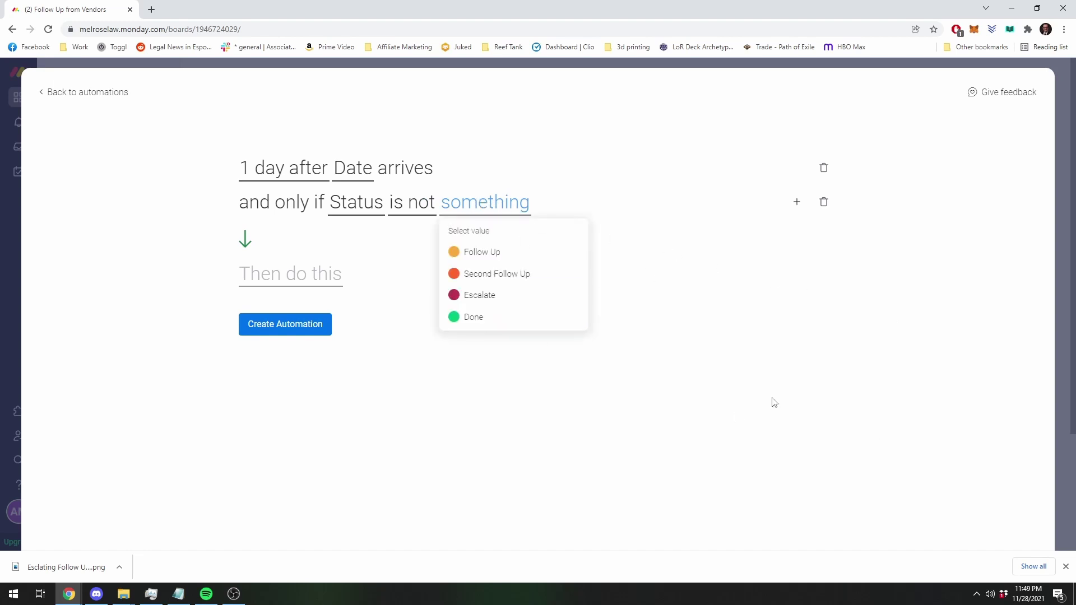
left_click(473, 317)
- Add a send email action that uses the already connected Gmail account
left_click(335, 274)
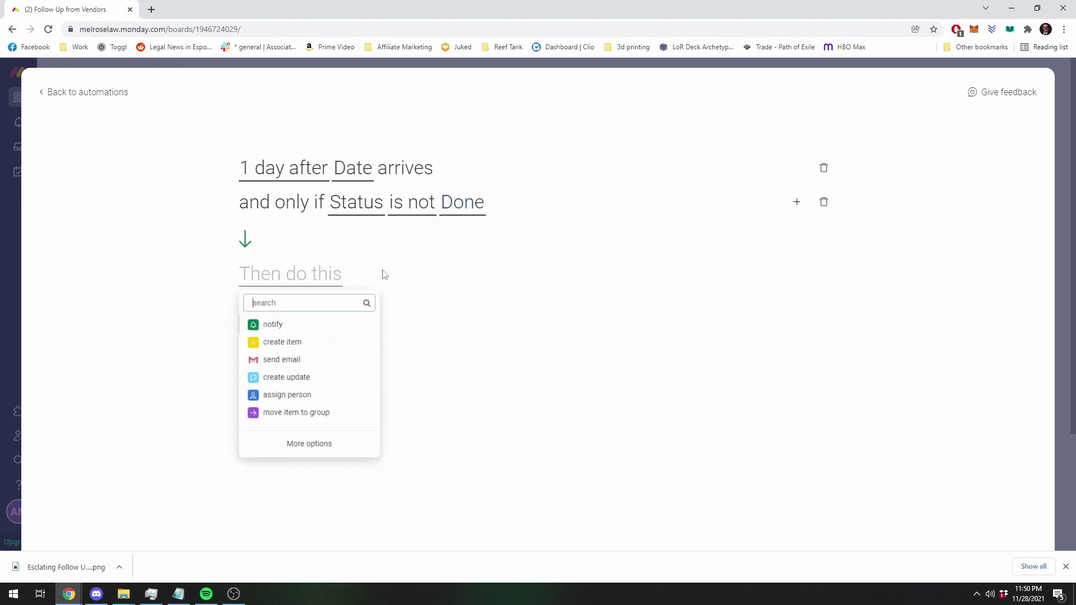
left_click(281, 361)
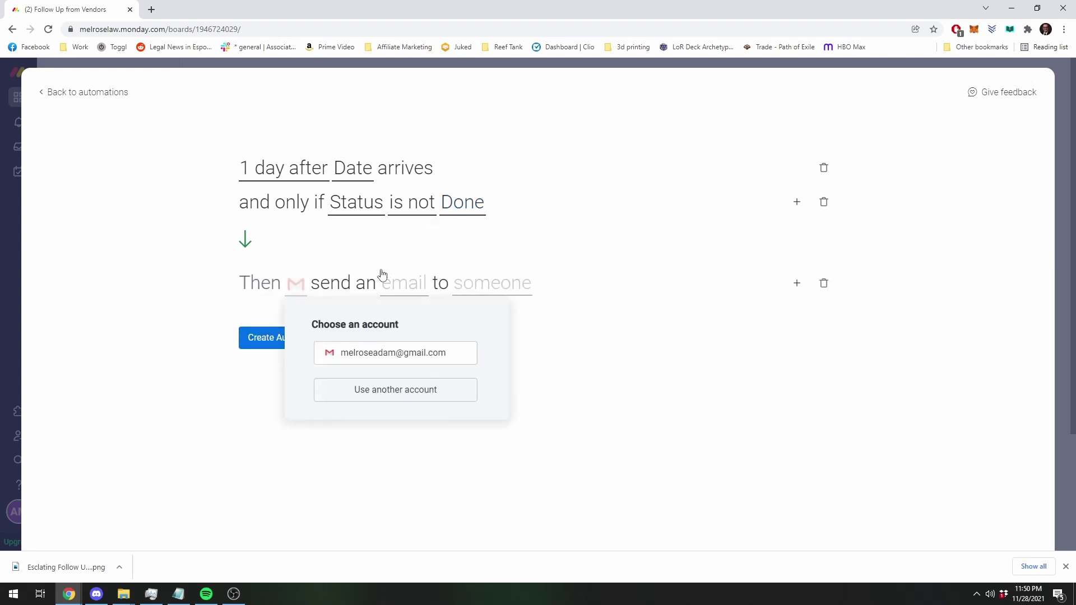
left_click(387, 355)
- Write the email with subject "Overdue Follow Up" and a body of the auto-populated item name followed by "is overdue"
left_click(400, 294)
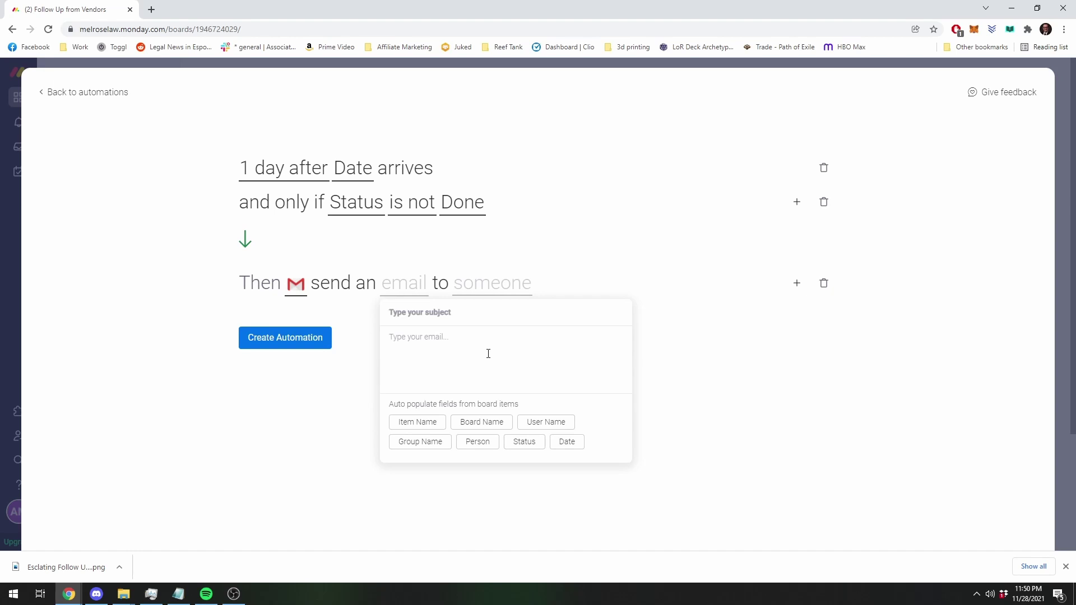
type("OverdueP")
key("BackSpace")
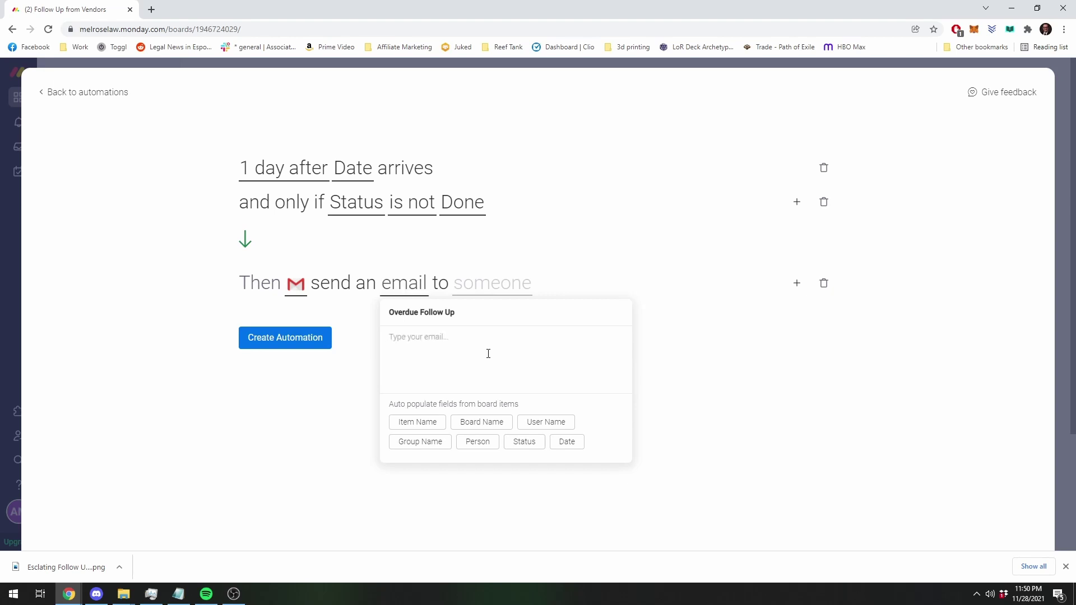
type("This")
key("ctrl+a")
left_click(415, 422)
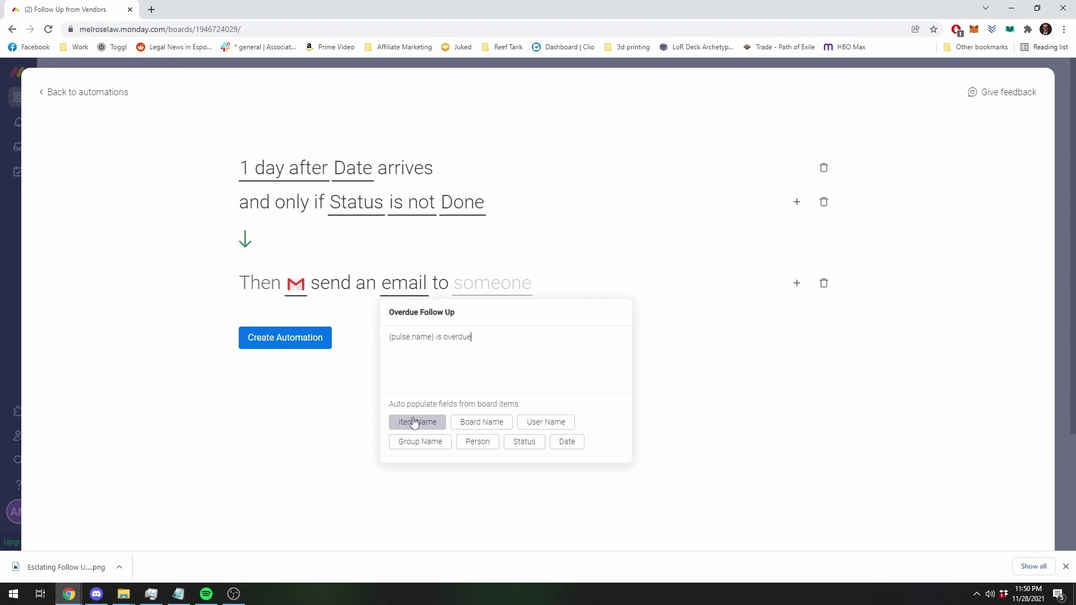
left_click(354, 397)
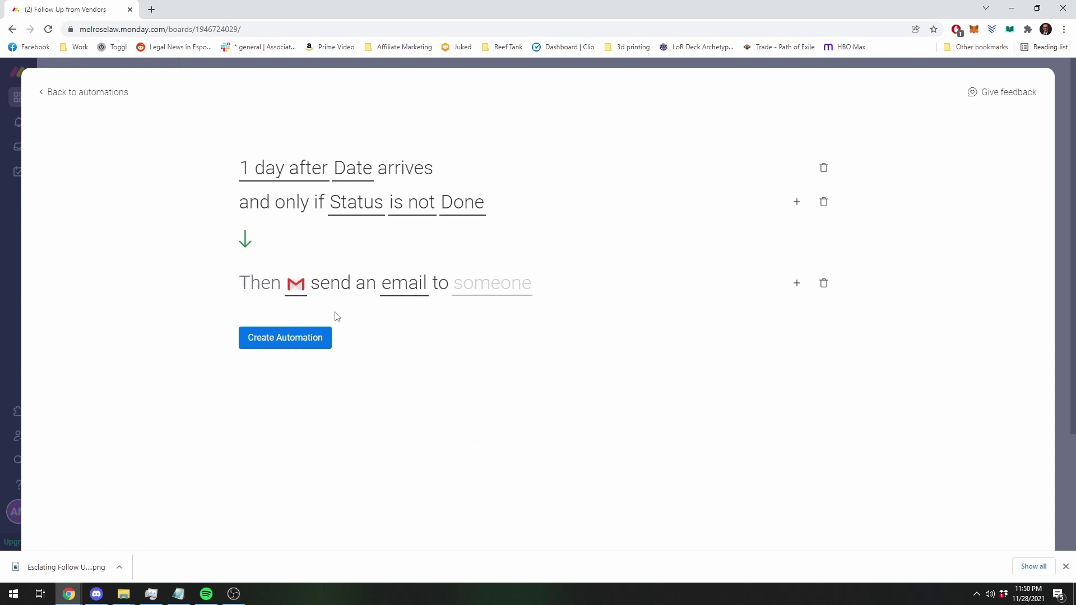
- Set yourself as recipient of the overdue email, create the automation and return to the board
left_click(506, 293)
left_click(563, 332)
left_click(244, 340)
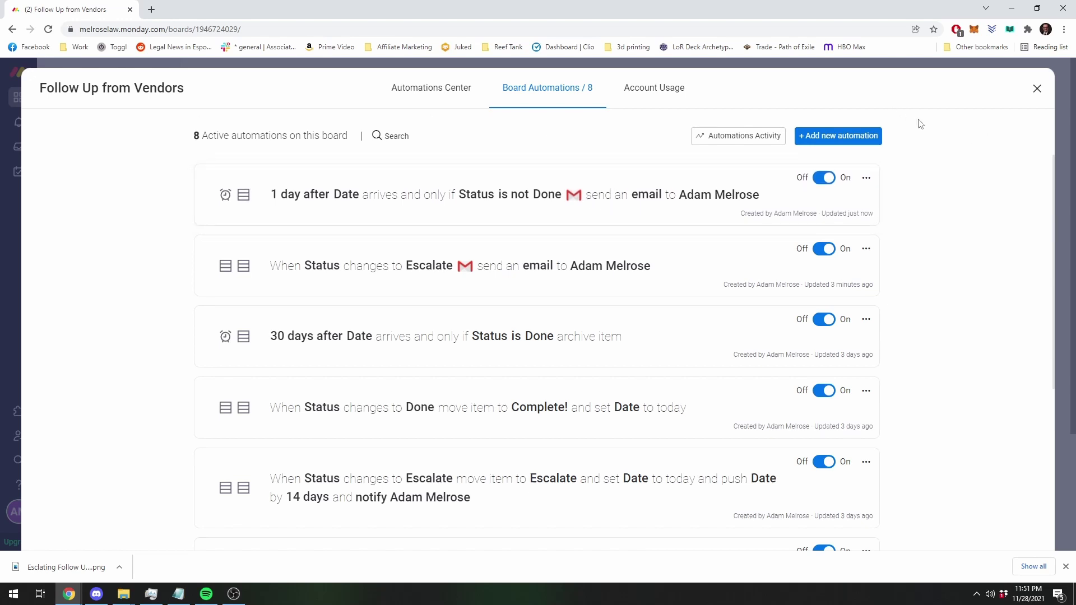
left_click(1037, 90)
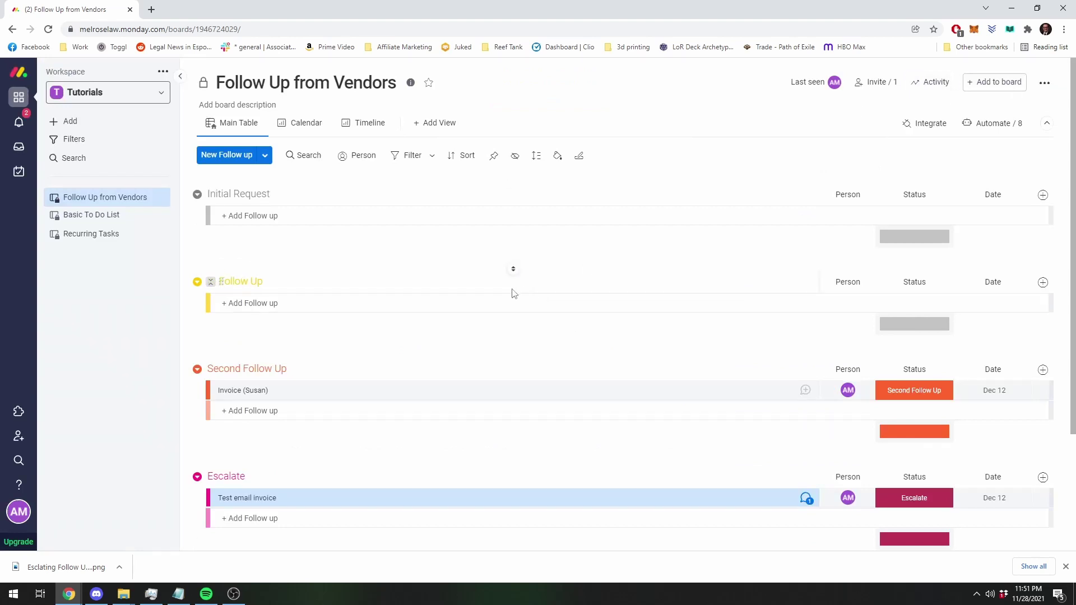